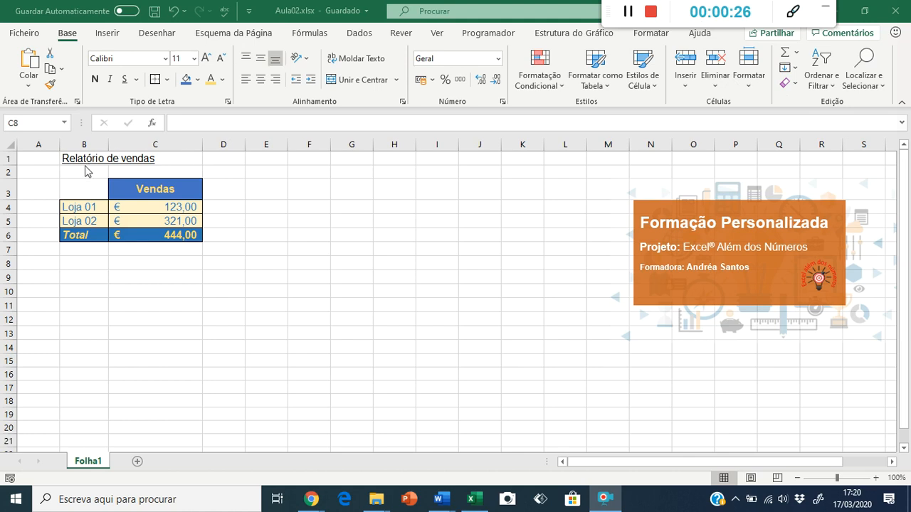
Examine the formatting of the header, store rows and total row in the sales table.
left_click(127, 190)
left_click(127, 190)
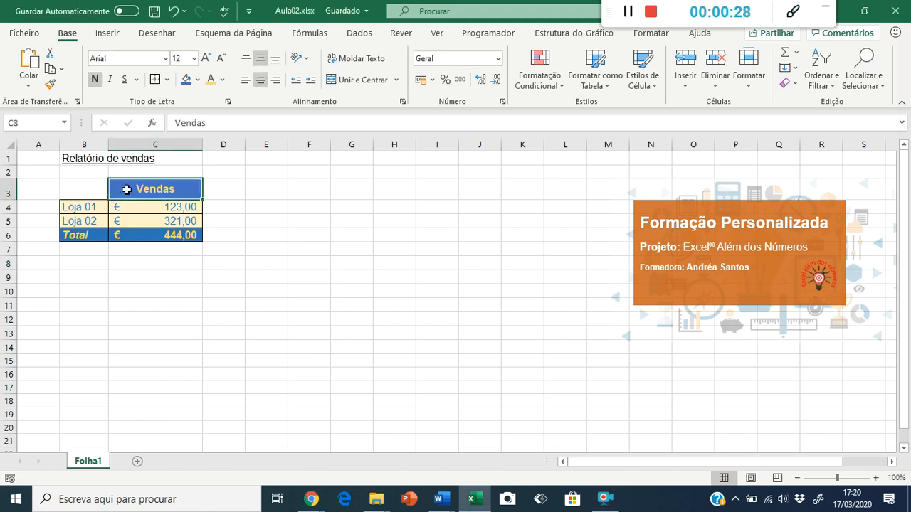
left_click(153, 209)
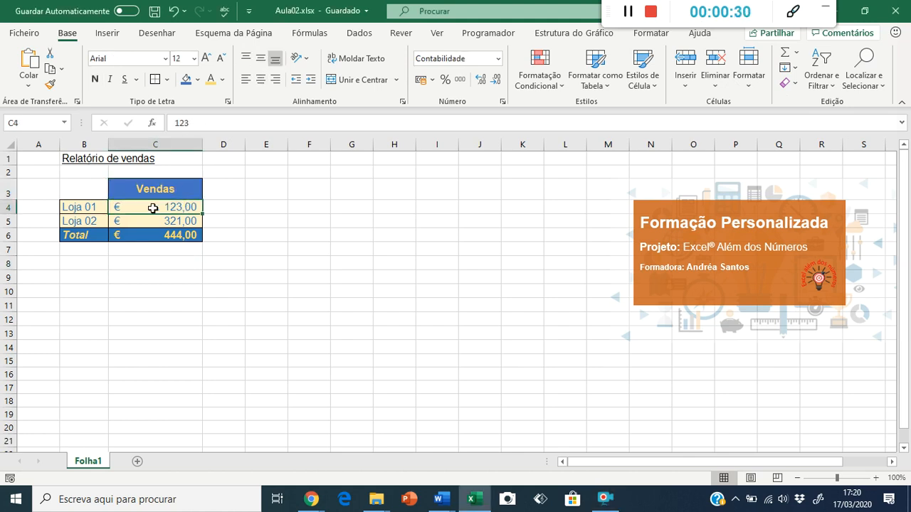
left_click(78, 211)
left_click(185, 207)
left_click(183, 232)
left_click(94, 236)
left_click(175, 235)
Try a font size of 14 on the Vendas header cell and return it to 12.
left_click(166, 183)
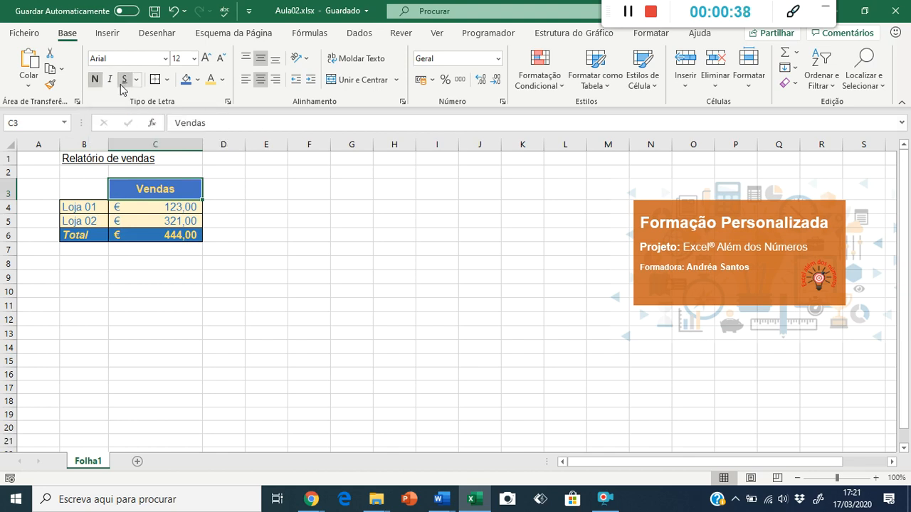
left_click(206, 58)
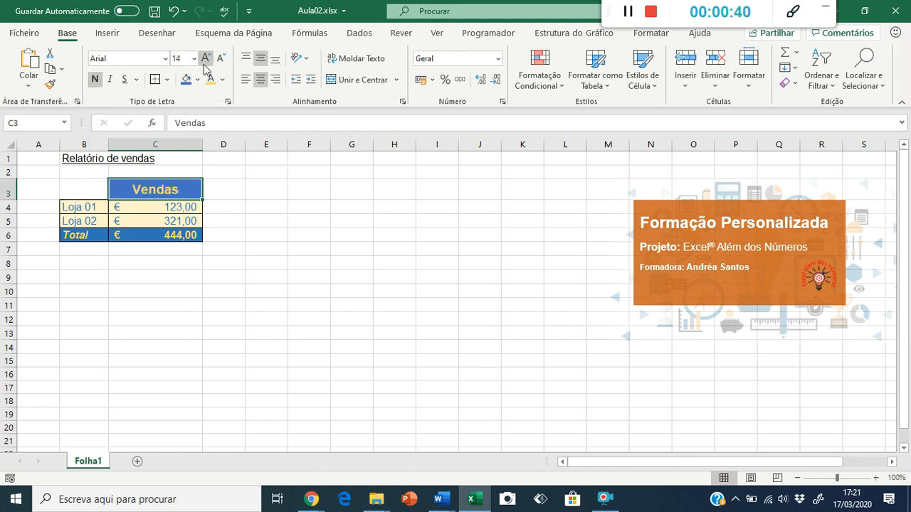
left_click(221, 67)
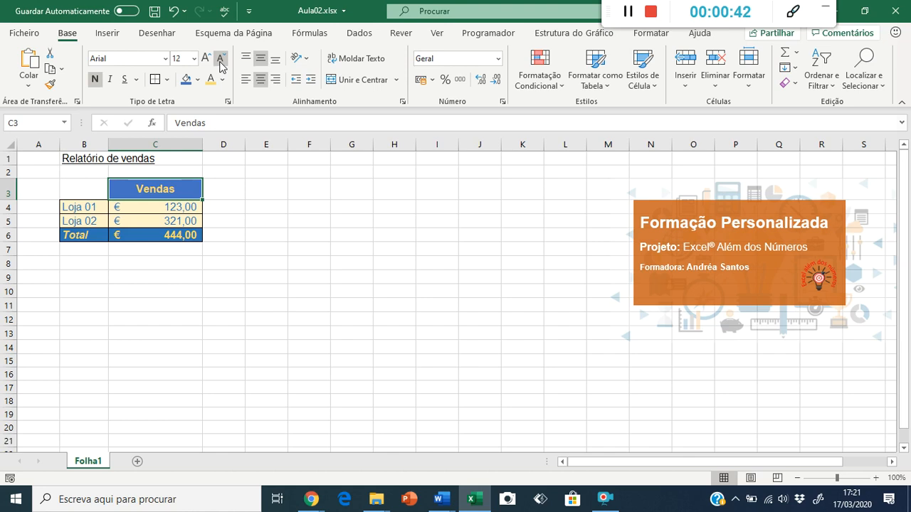
Set the Vendas header's font to Abadi and apply borders on all sides of the cell.
left_click(165, 58)
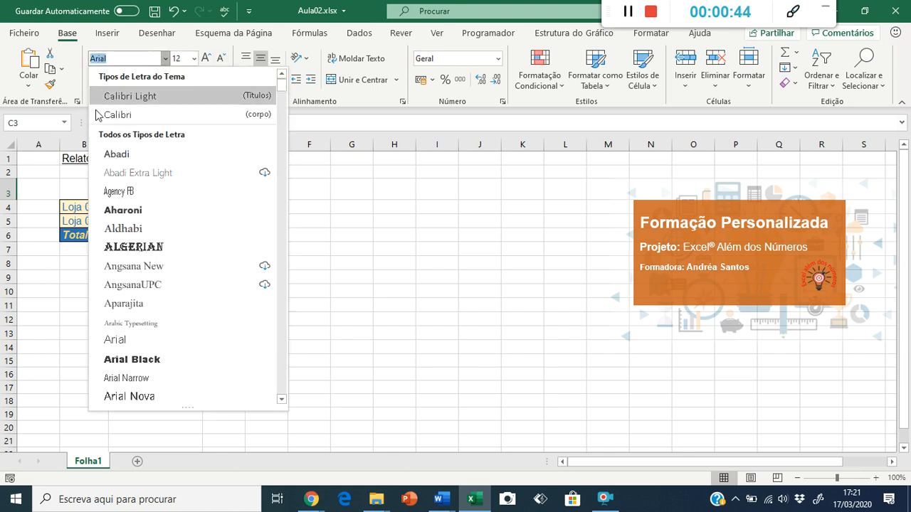
left_click(125, 154)
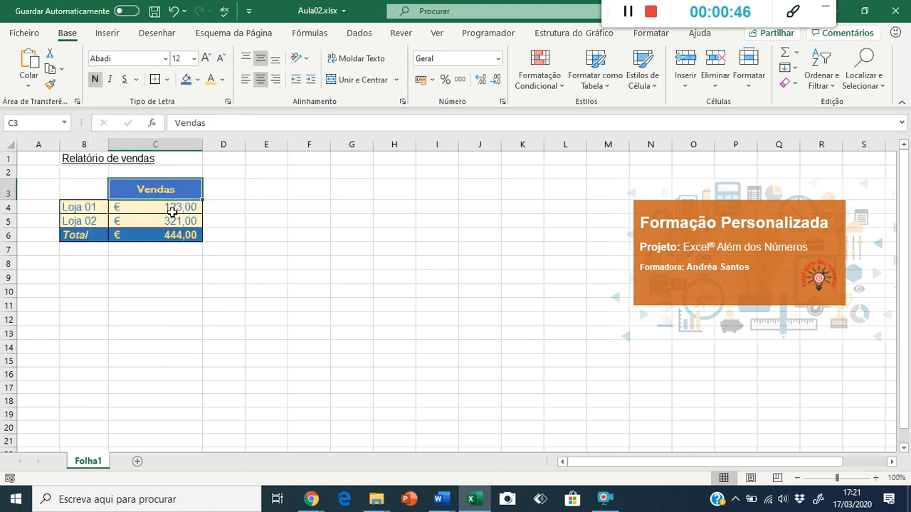
left_click(169, 80)
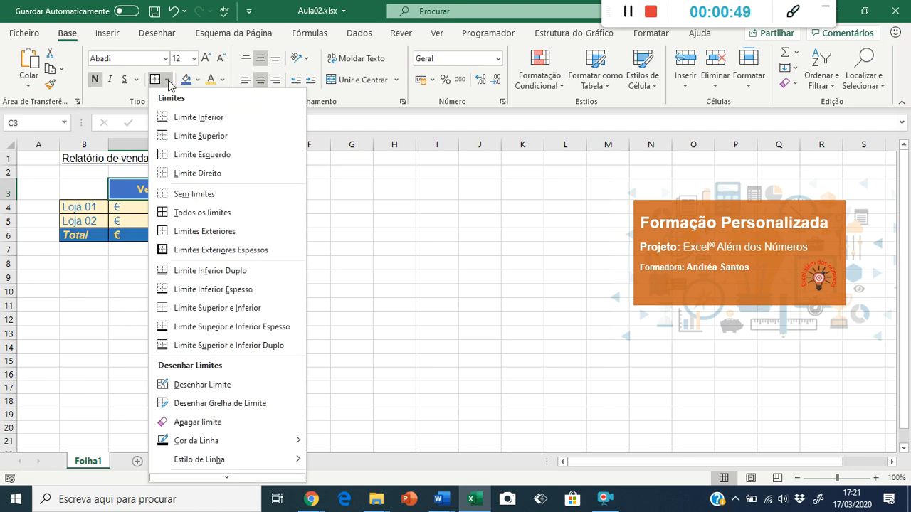
left_click(189, 212)
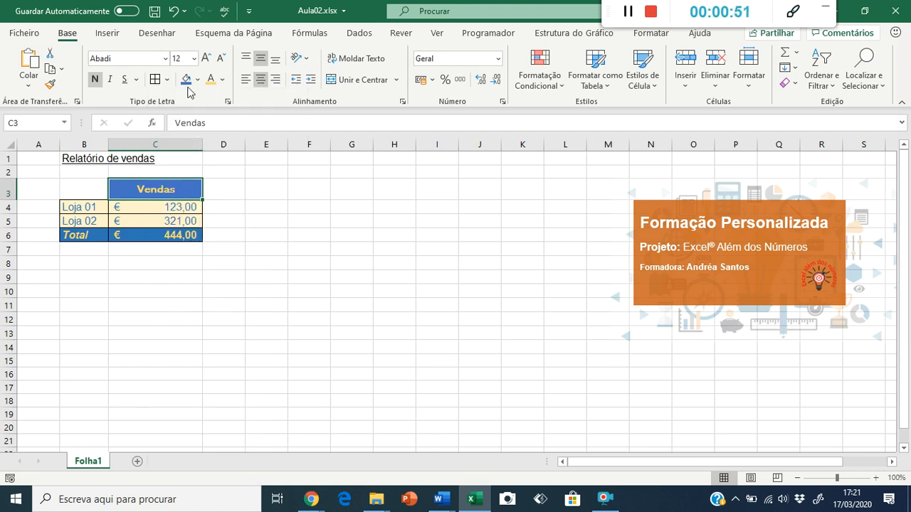
left_click(94, 82)
left_click(93, 82)
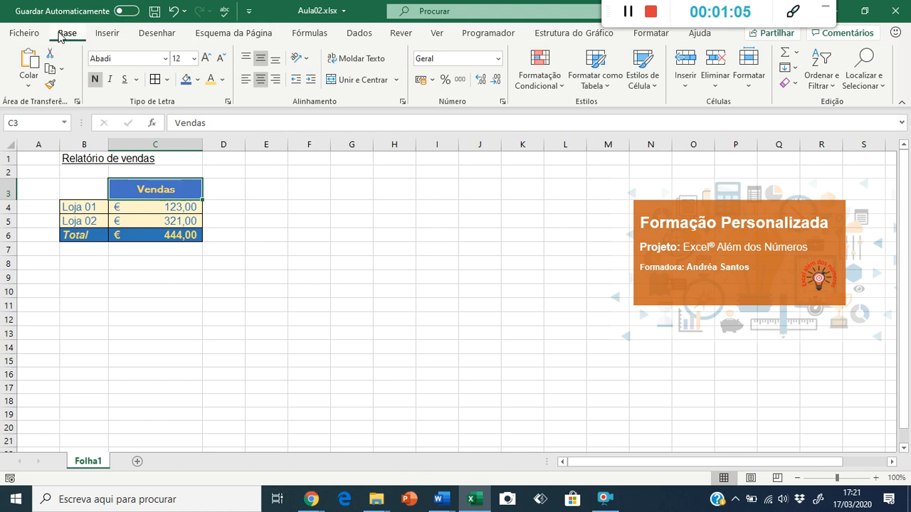
left_click(107, 34)
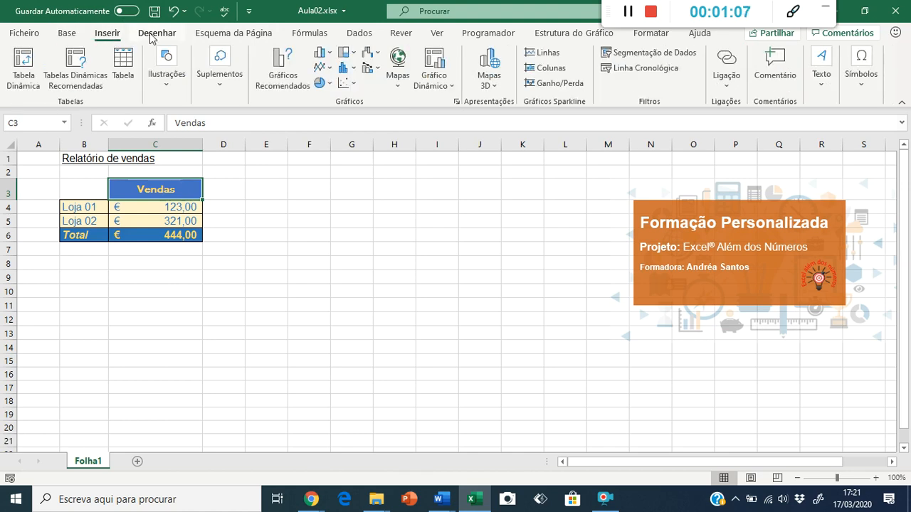
left_click(151, 35)
left_click(68, 34)
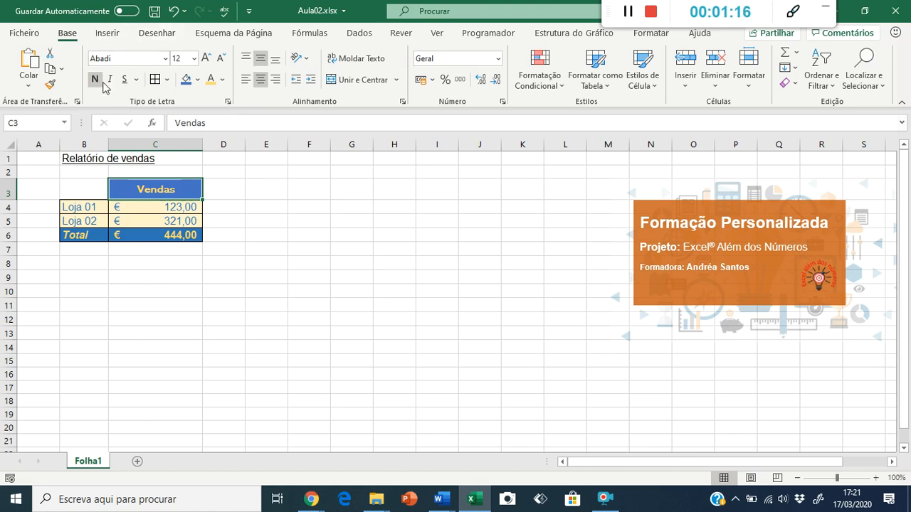
Open the cell formatting dialog for the Vendas header and review its alignment, number, border, fill and protection settings.
left_click(228, 103)
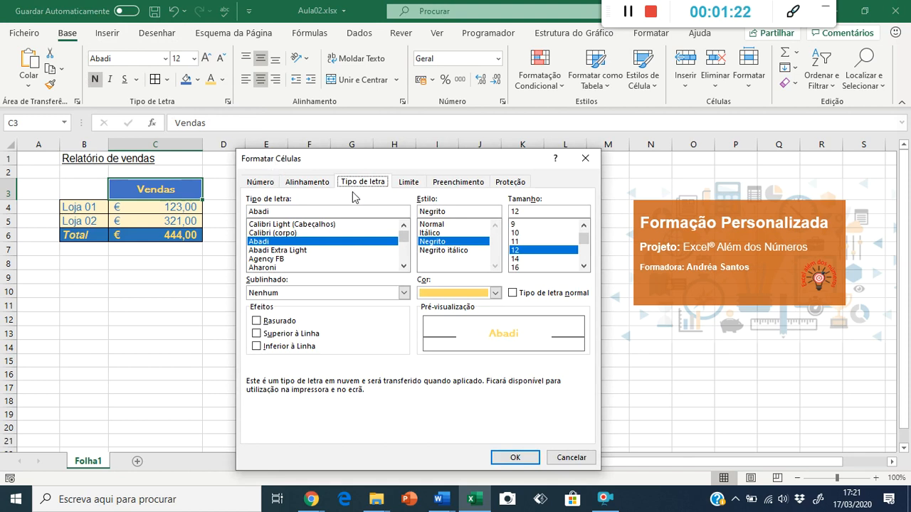
left_click_drag(442, 167, 440, 144)
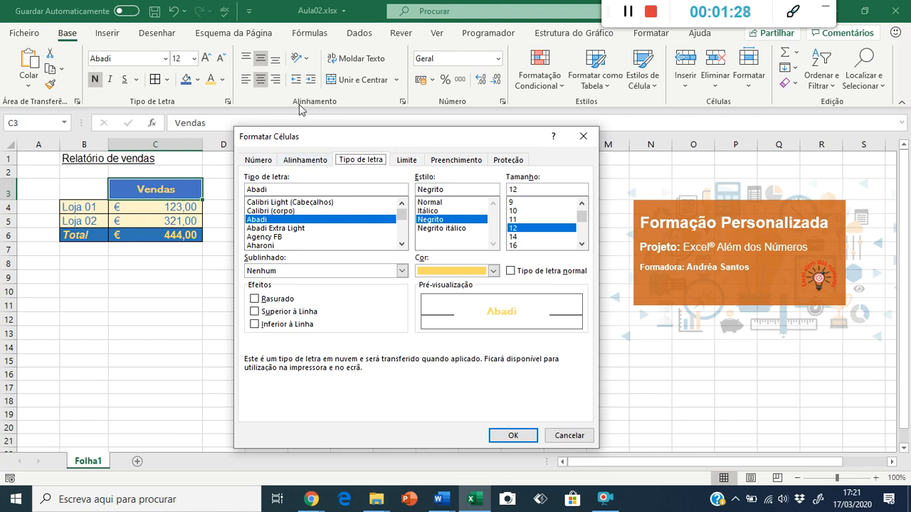
left_click(309, 161)
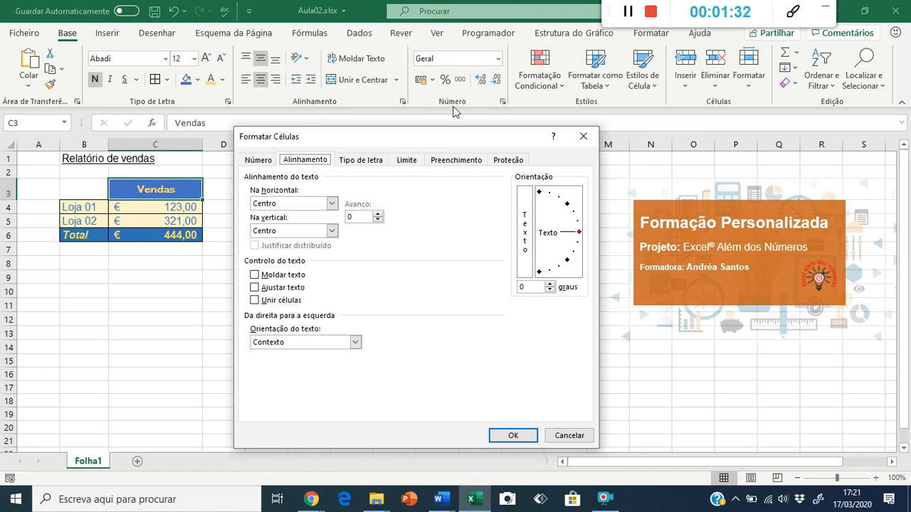
left_click(248, 161)
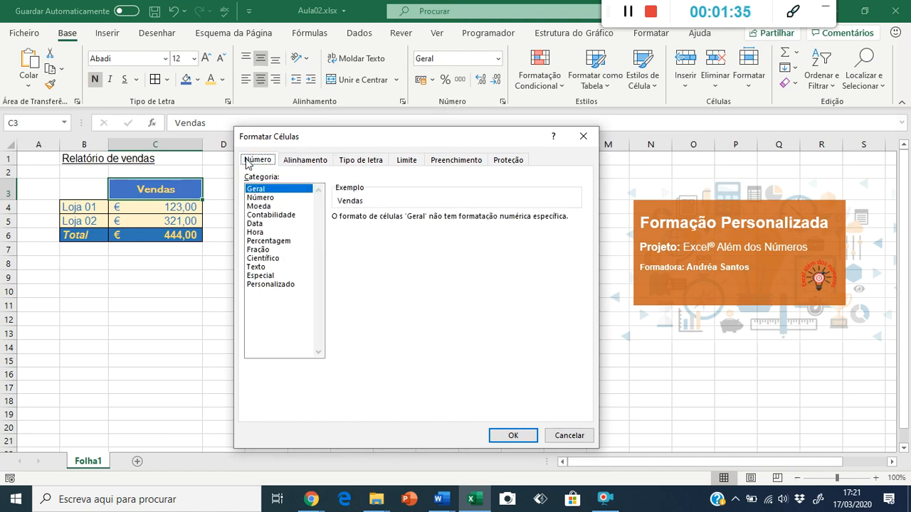
left_click(406, 161)
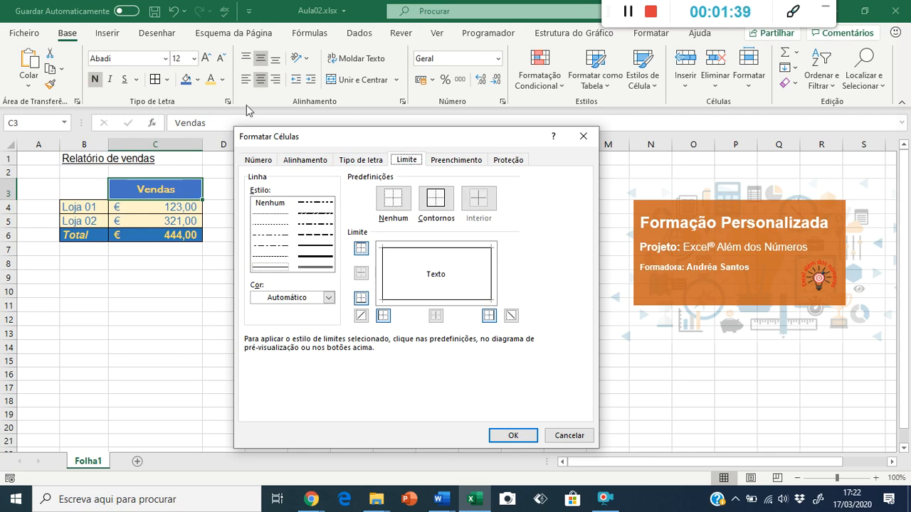
left_click(447, 161)
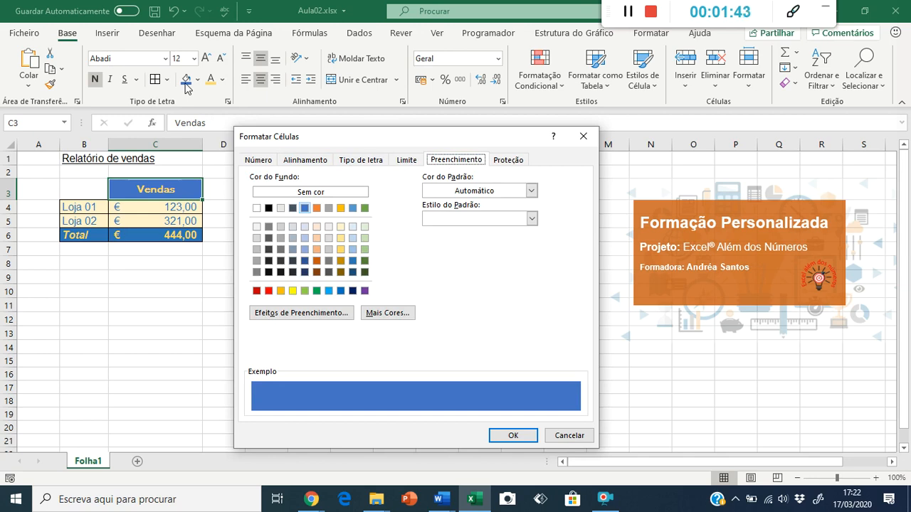
left_click(505, 160)
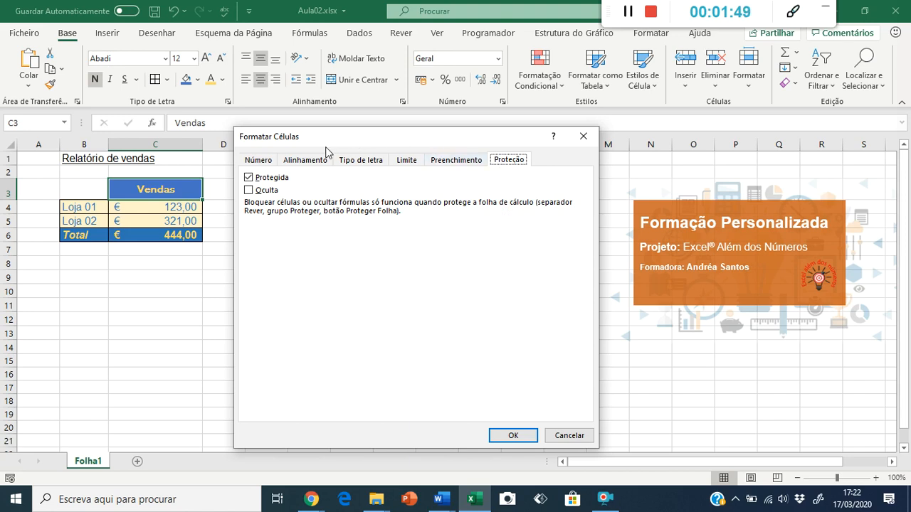
Preview the Calibri Light and Biome fonts for the Vendas header in the font settings.
left_click(369, 161)
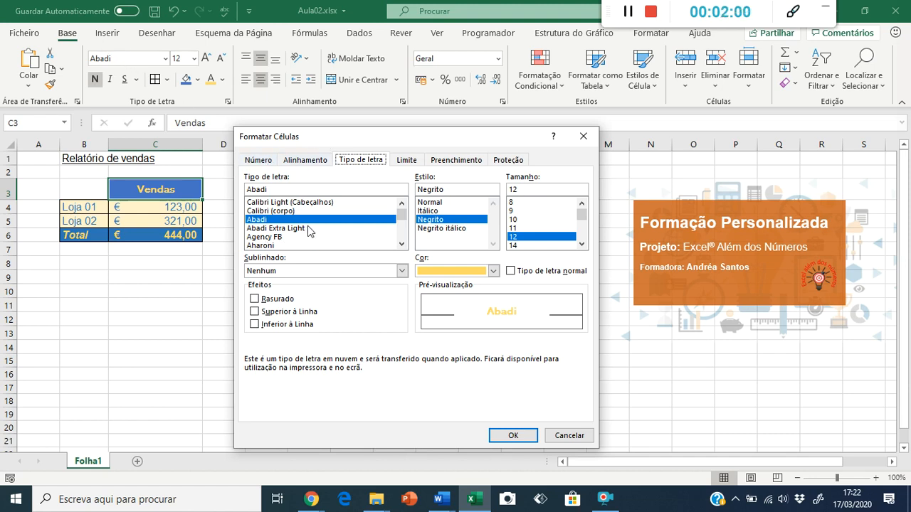
left_click(299, 204)
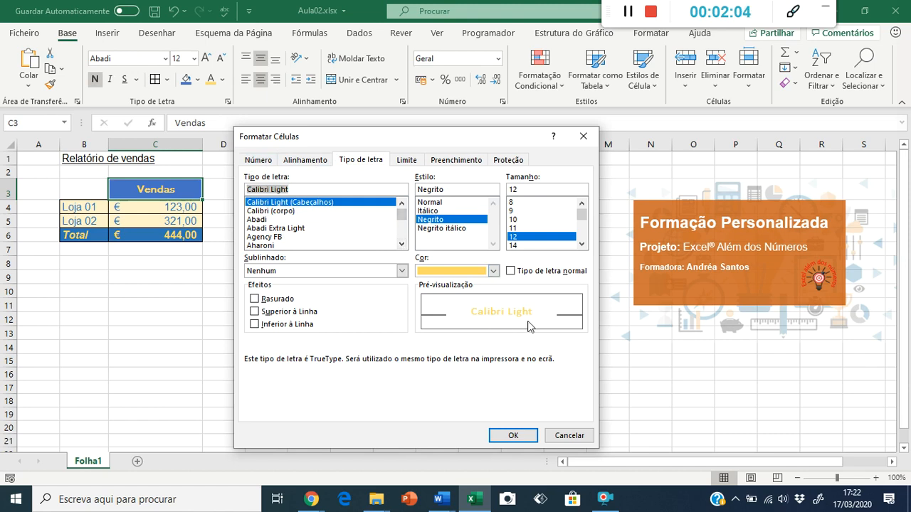
left_click(402, 245)
left_click_drag(402, 245, 403, 245)
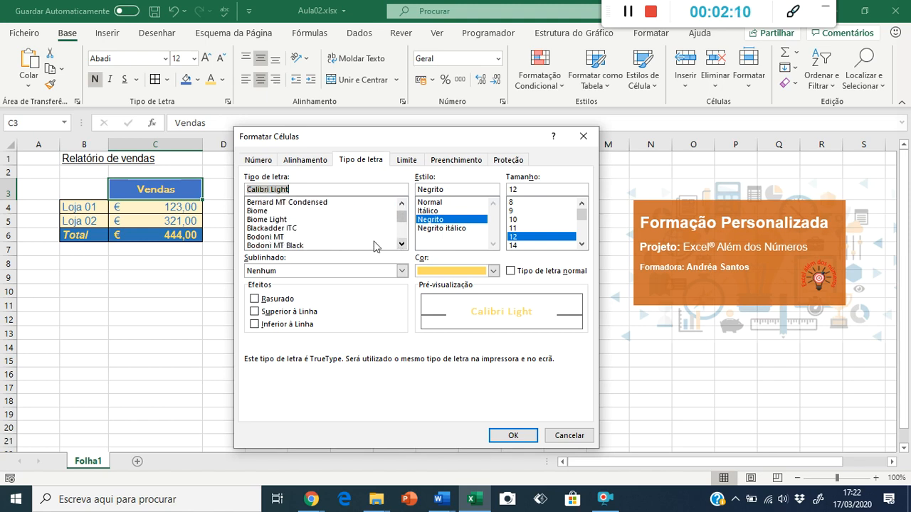
left_click(264, 212)
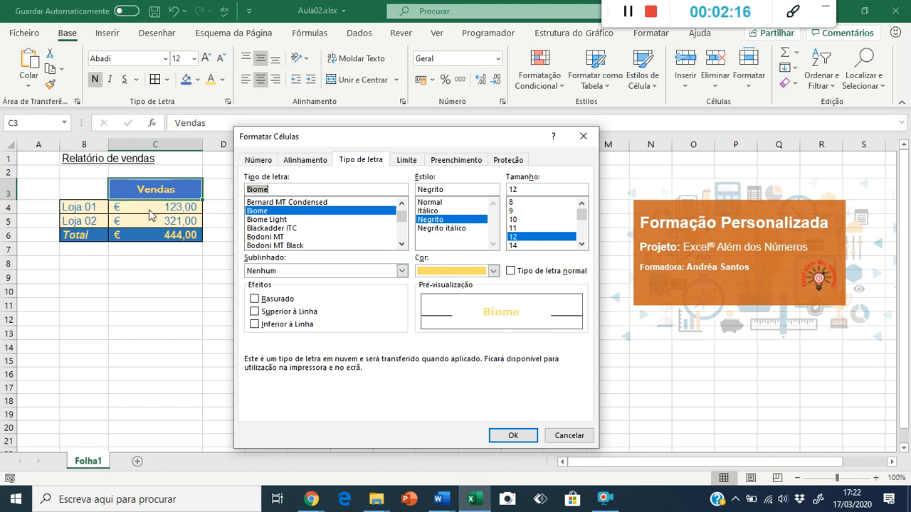
Preview the Cambria, Candara and Castellar fonts for the Vendas header.
left_click(402, 239)
left_click(402, 239)
left_click(403, 238)
left_click(402, 239)
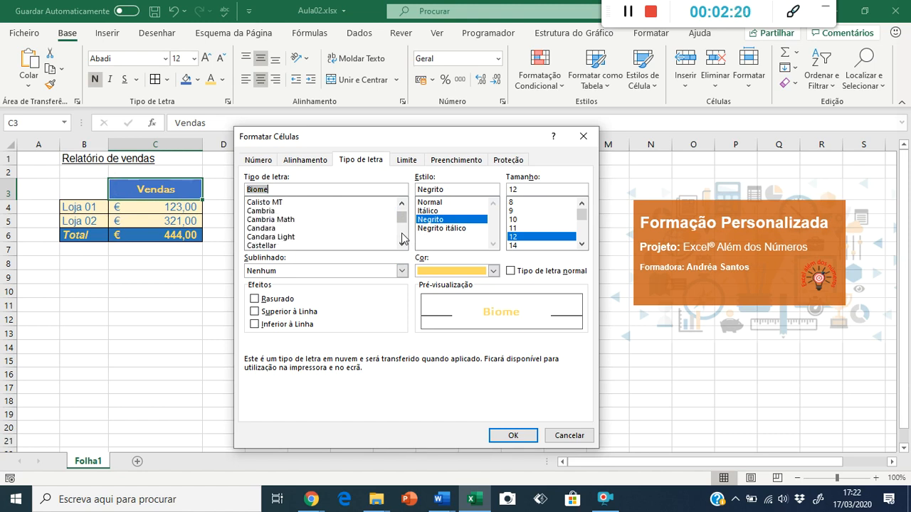
left_click(263, 211)
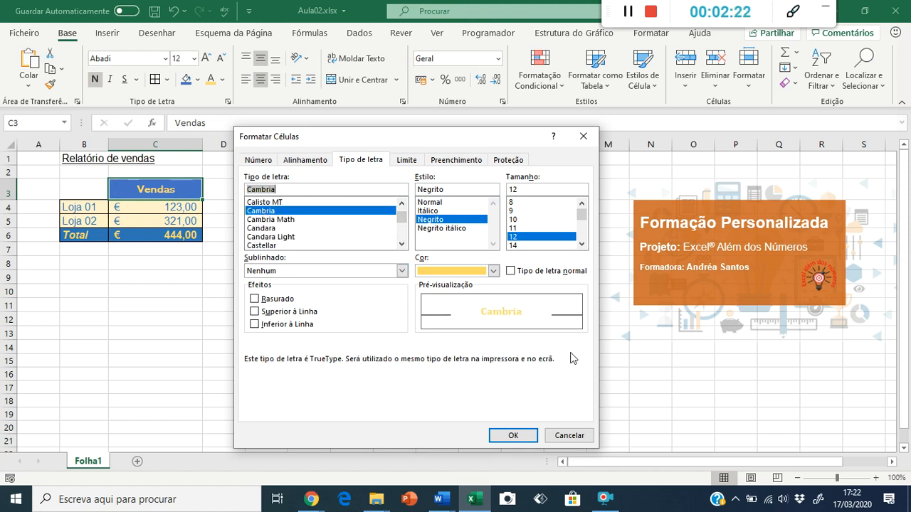
left_click(269, 228)
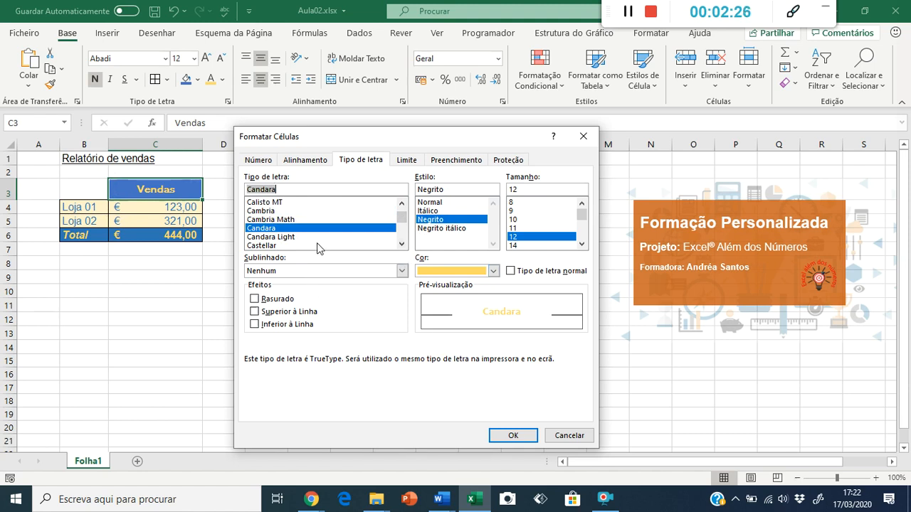
left_click(302, 245)
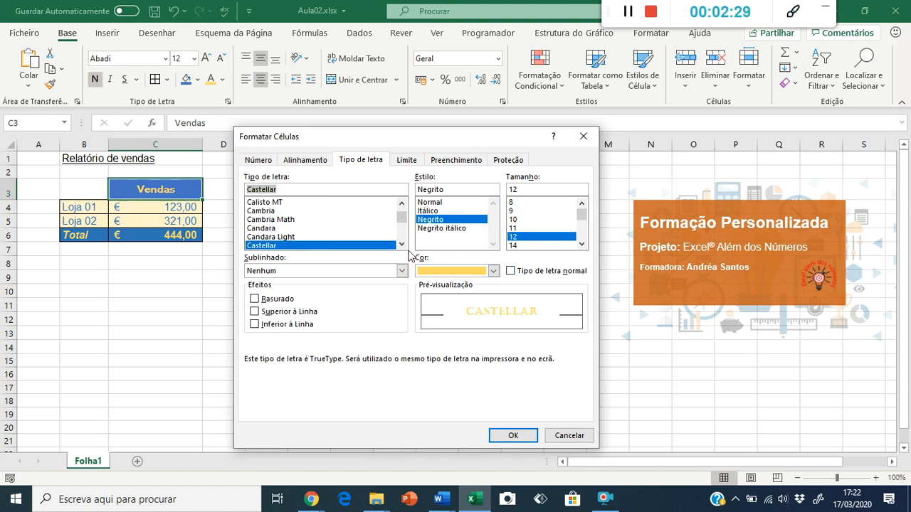
Preview the Century Gothic, Comic Sans MS and Consolas fonts for the Vendas header.
scroll(400, 245, "down", 5)
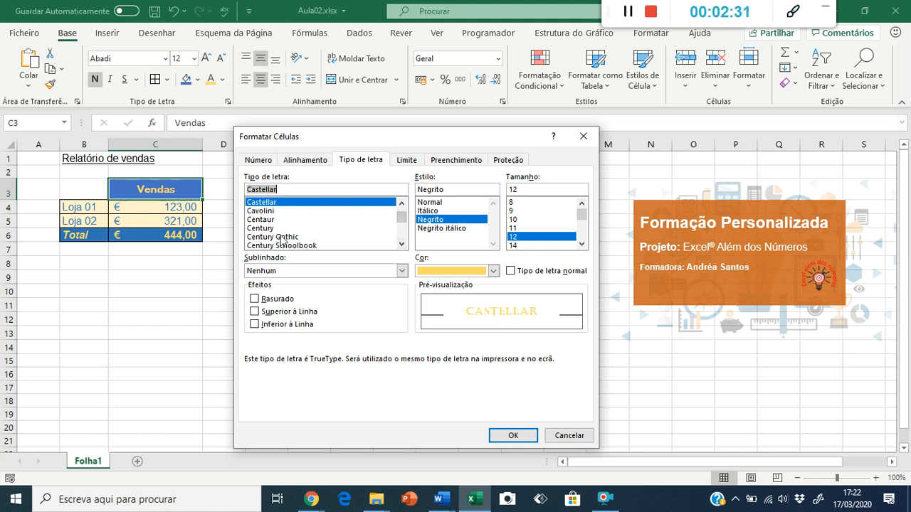
left_click(282, 238)
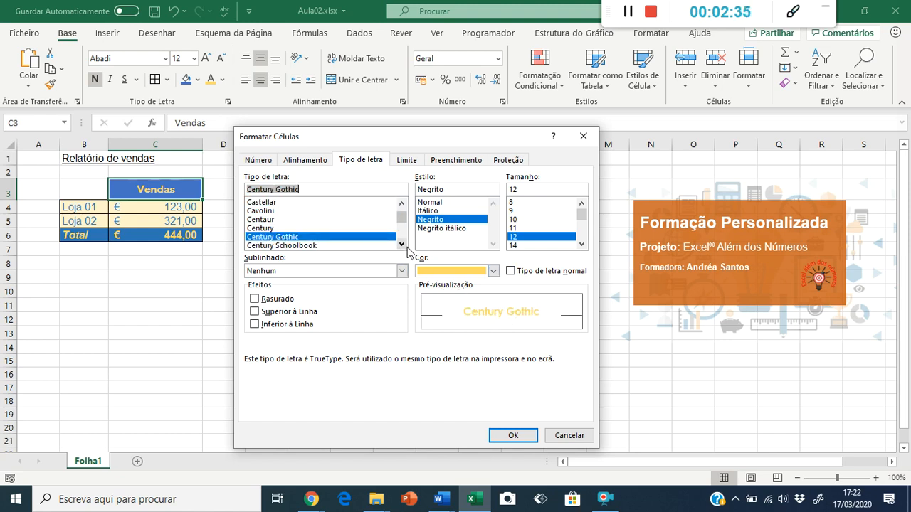
scroll(402, 244, "down", 4)
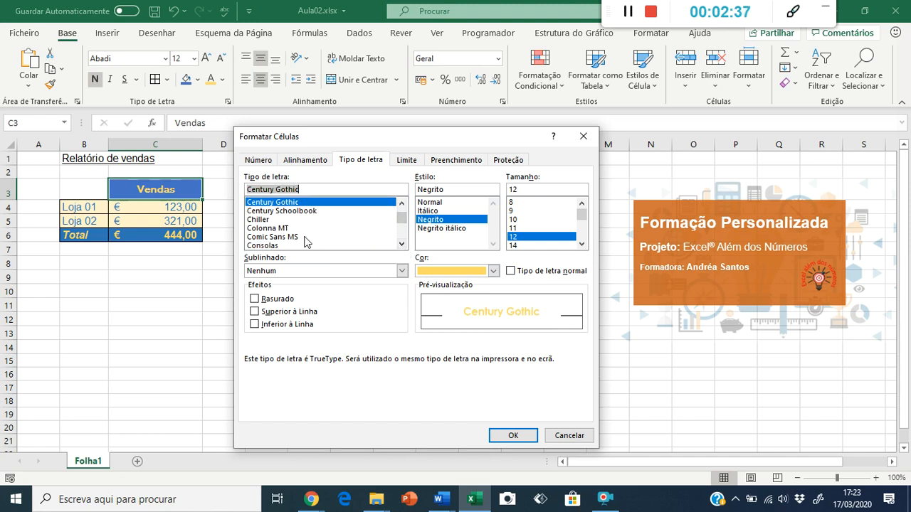
left_click(304, 238)
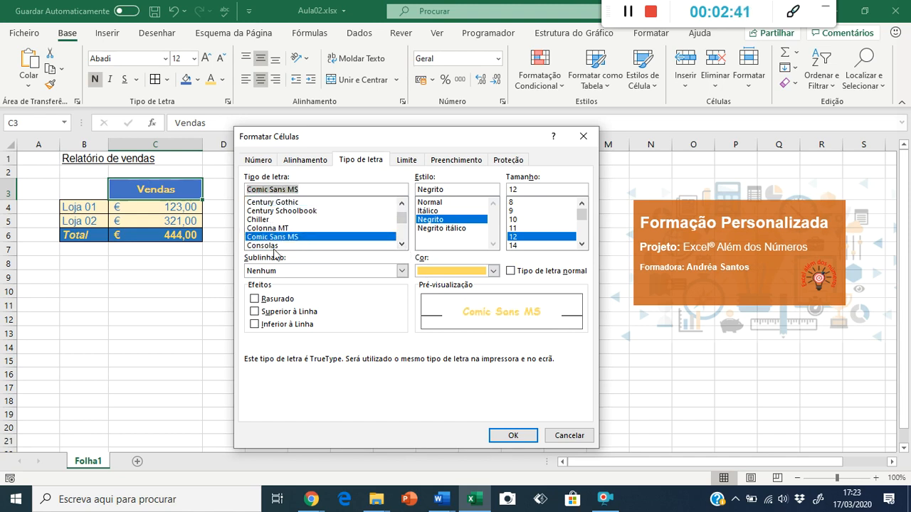
left_click(275, 245)
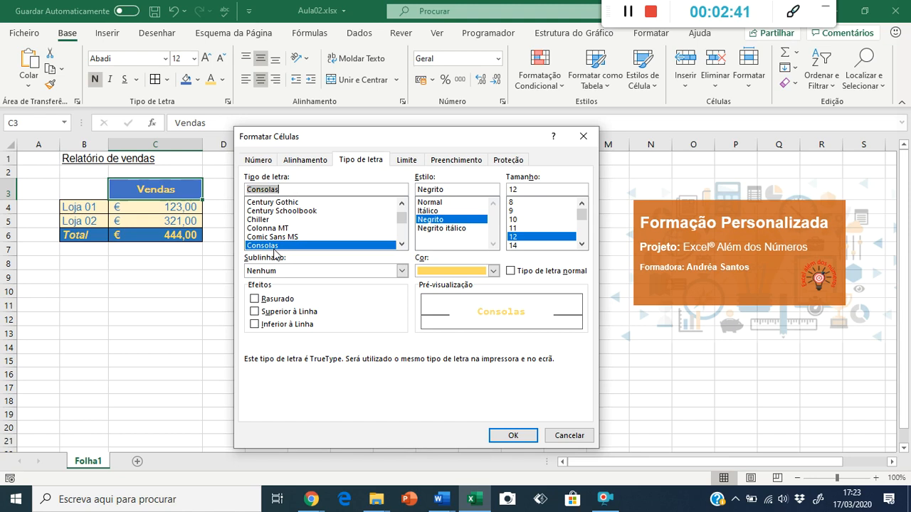
Preview Century Schoolbook for the Vendas header, and choose Century Gothic as its font.
left_click(402, 203)
left_click(401, 202)
left_click(401, 203)
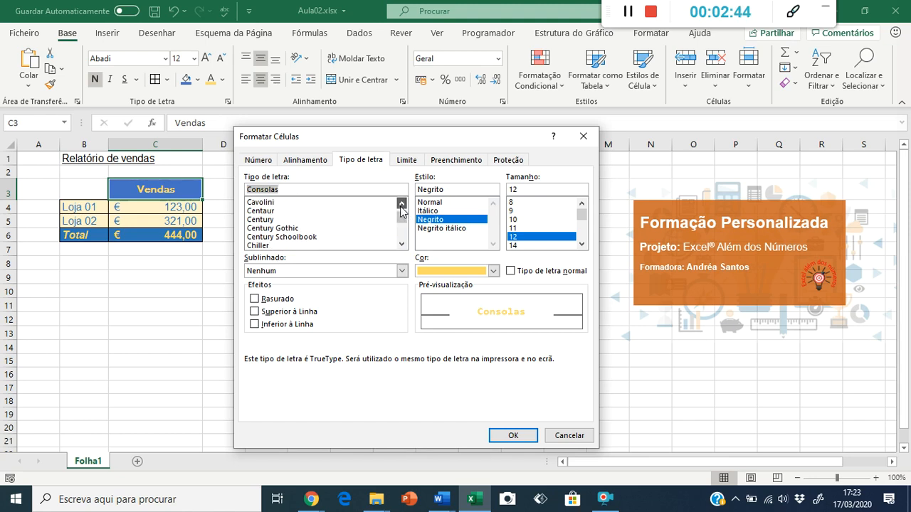
left_click(292, 229)
left_click(307, 240)
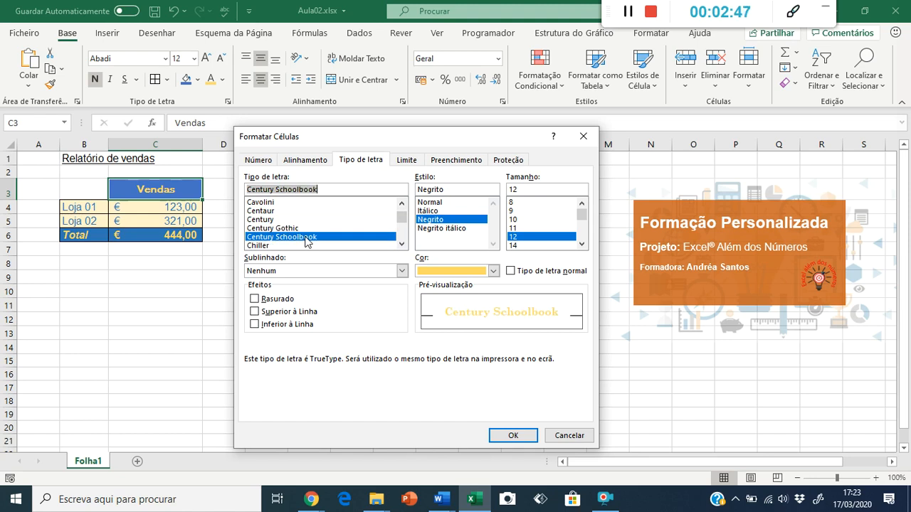
left_click(304, 228)
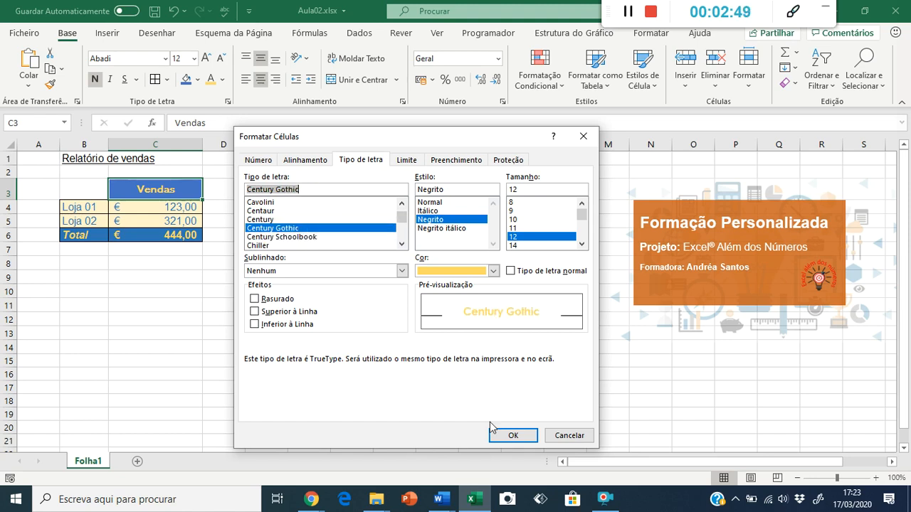
Set the Vendas header's font colour to theme orange and its size to 14, and apply the formatting.
left_click(493, 271)
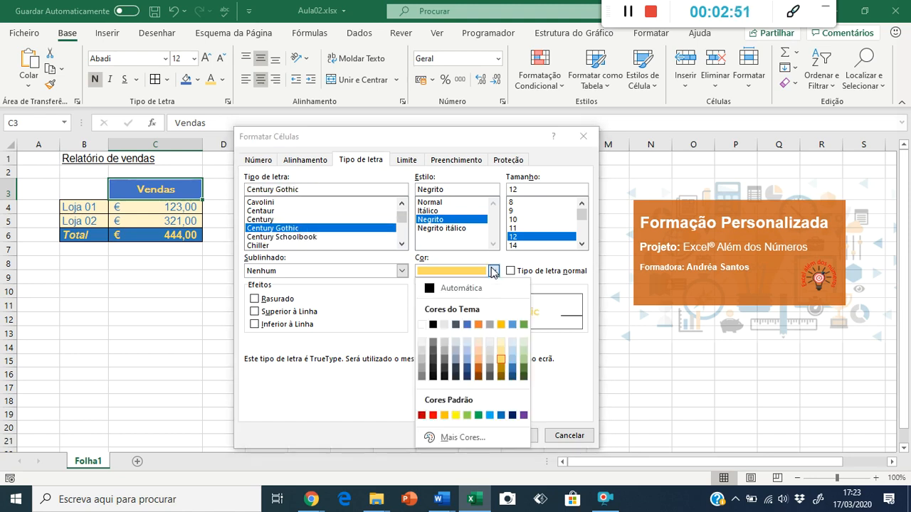
left_click(478, 325)
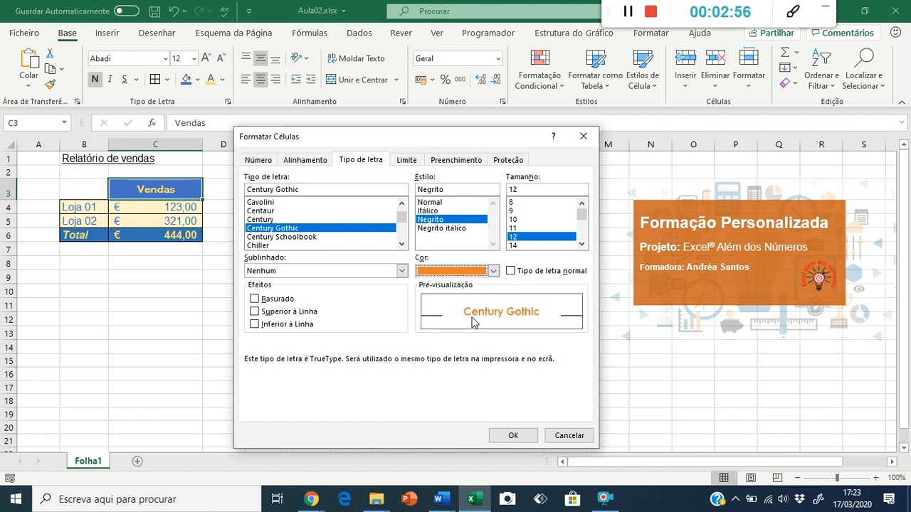
left_click(515, 245)
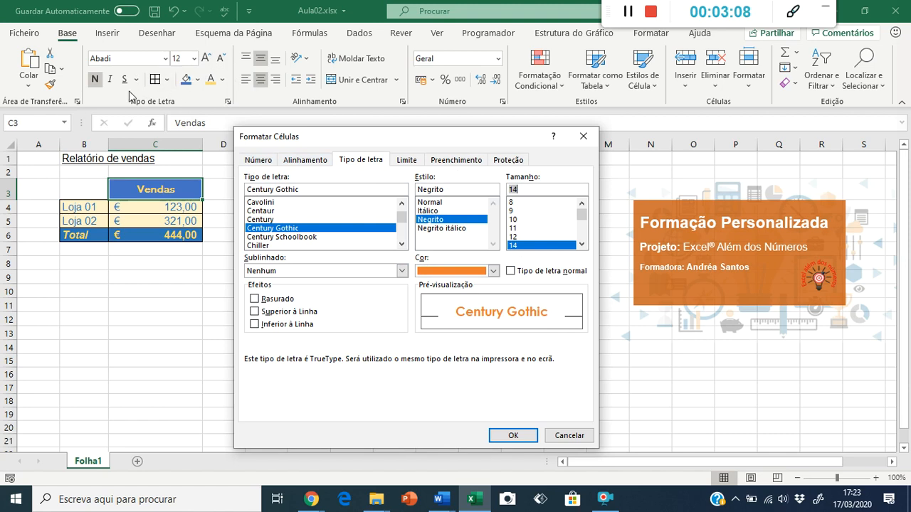
left_click(513, 437)
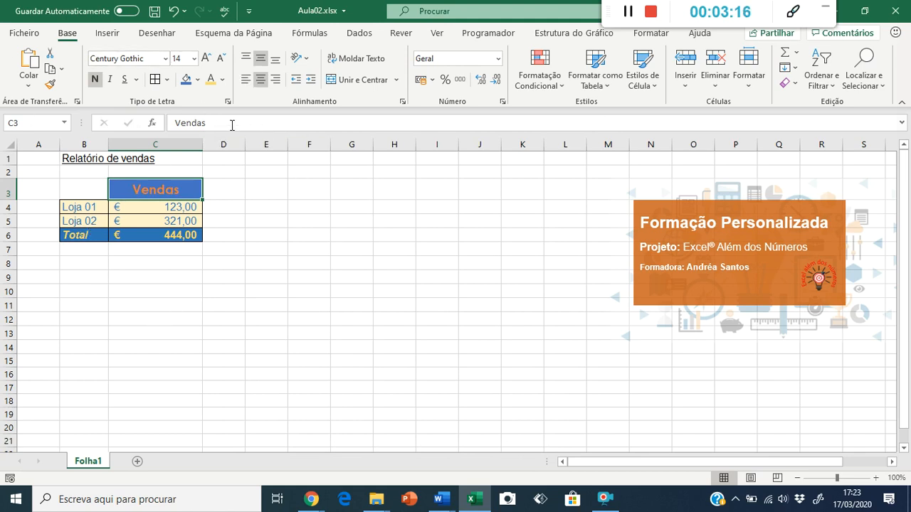
Recolour the Vendas header text with the current gold font colour.
left_click(123, 58)
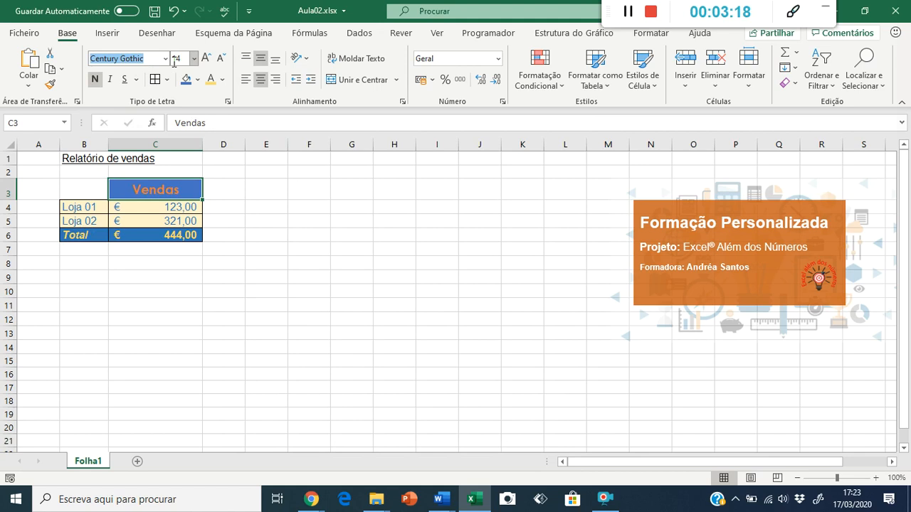
key("Tab")
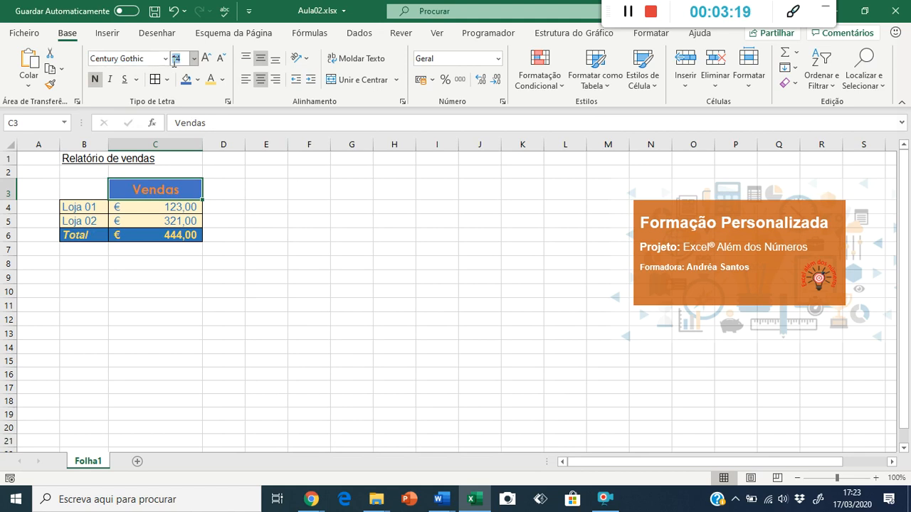
left_click(223, 79)
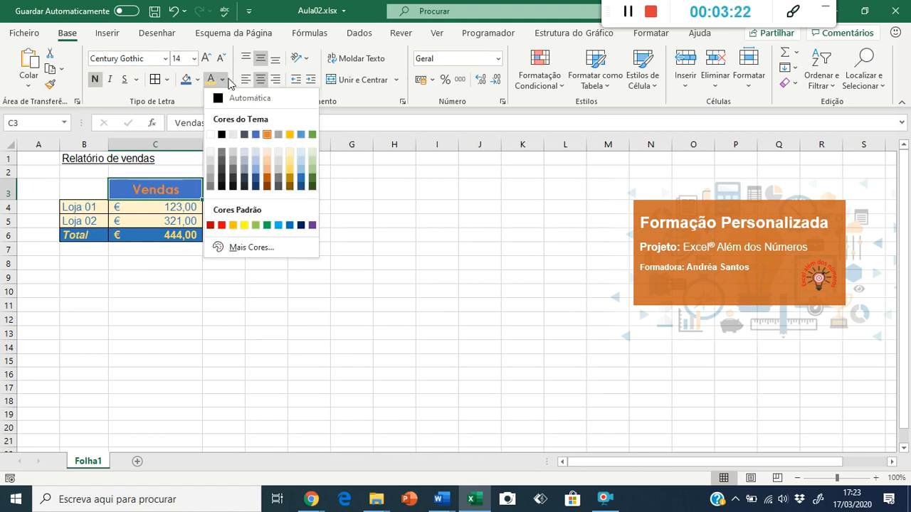
left_click(210, 82)
left_click(210, 80)
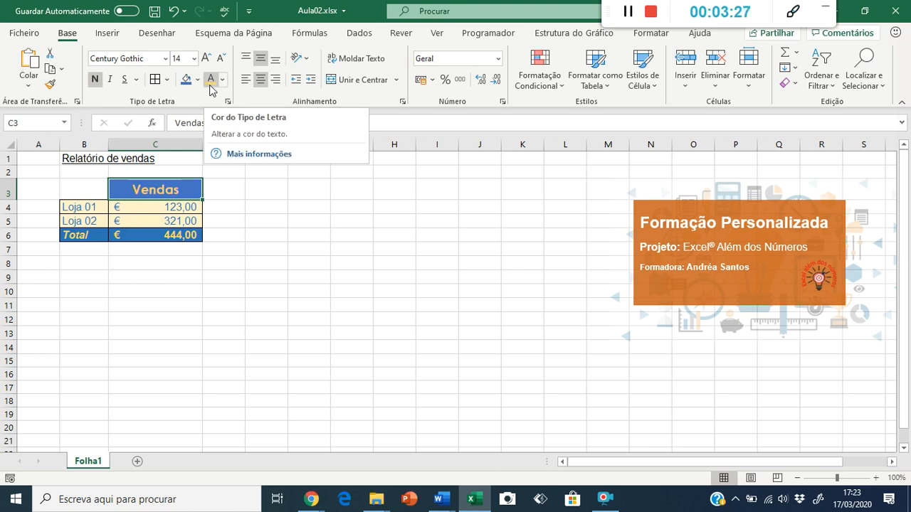
Set the Vendas header to Blackadder ITC at size 12, and check the choices in the cell font settings.
left_click(165, 58)
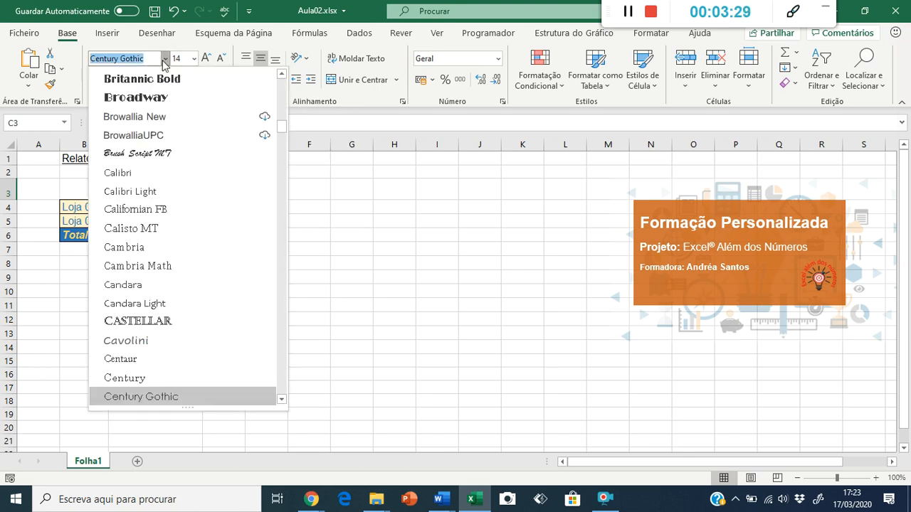
scroll(161, 284, "up", 3)
scroll(160, 285, "down", 3)
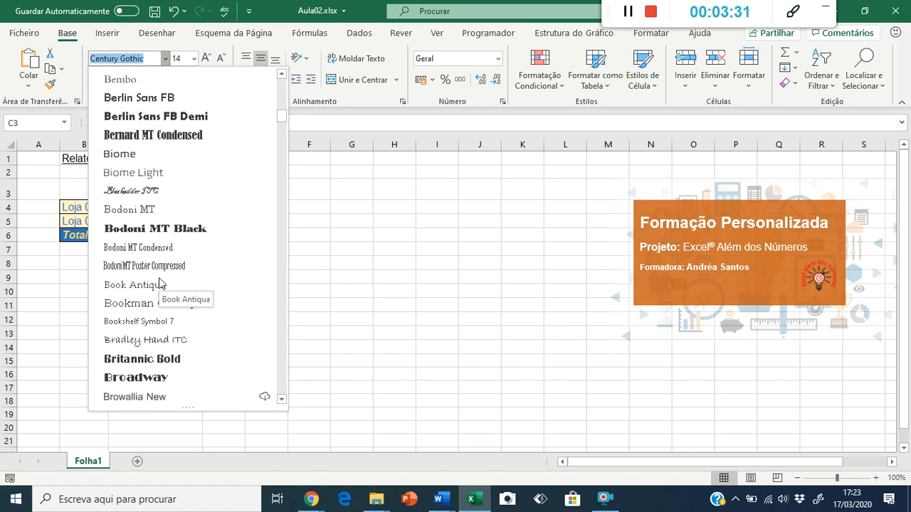
left_click(147, 196)
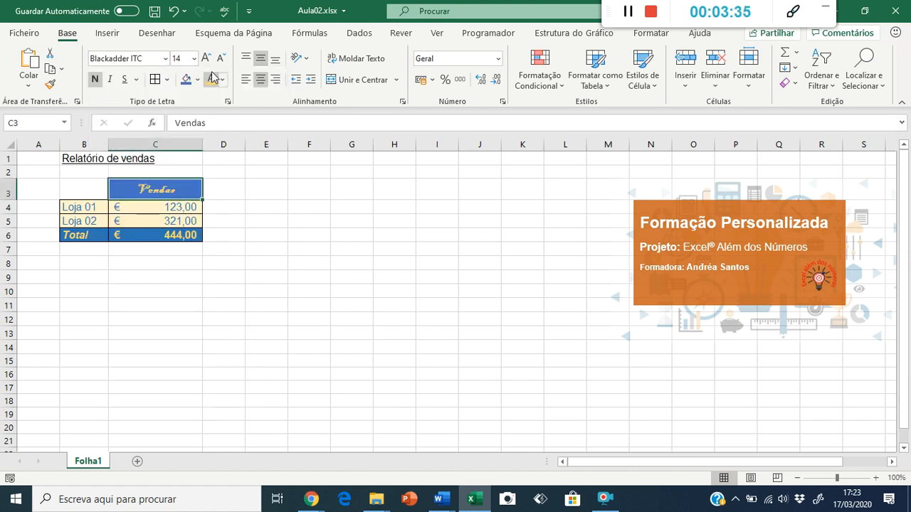
left_click(193, 58)
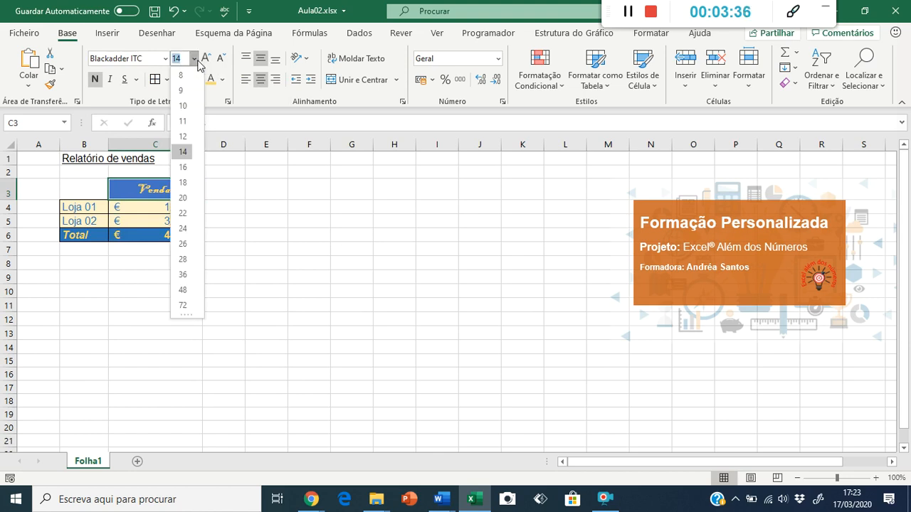
left_click(183, 136)
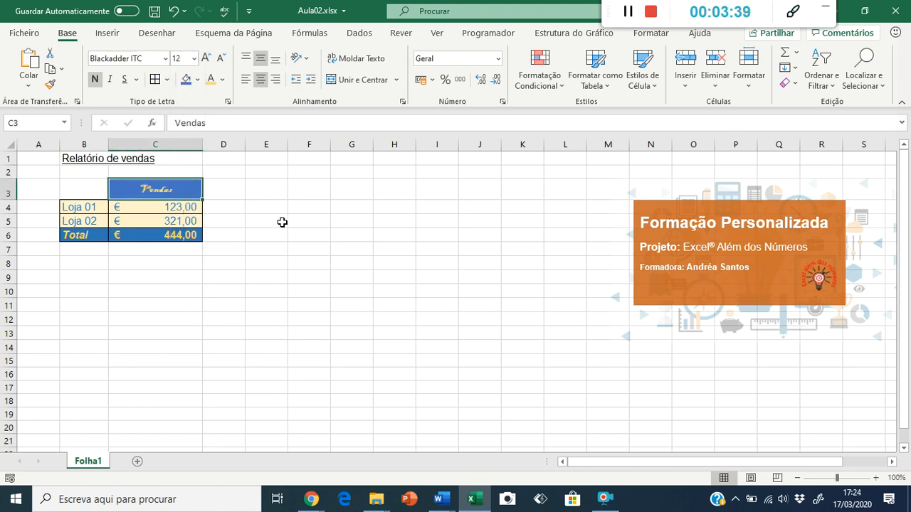
left_click(227, 102)
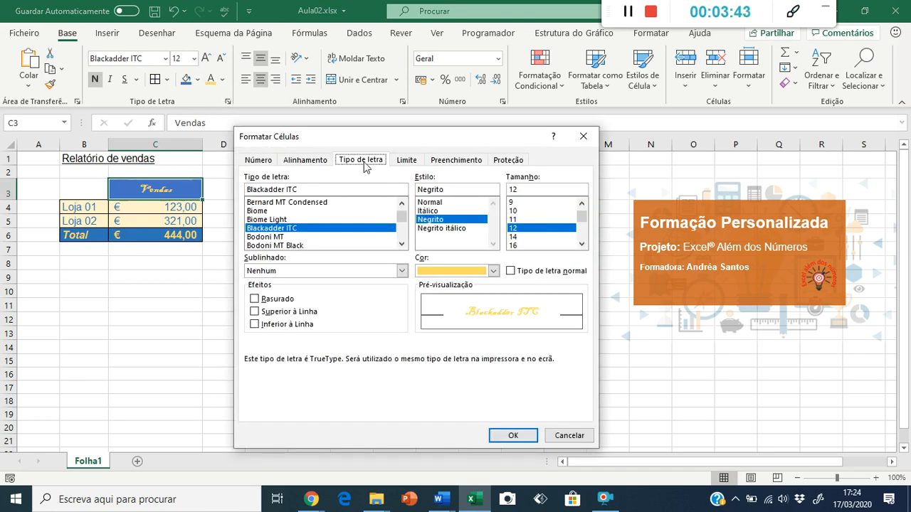
left_click(504, 436)
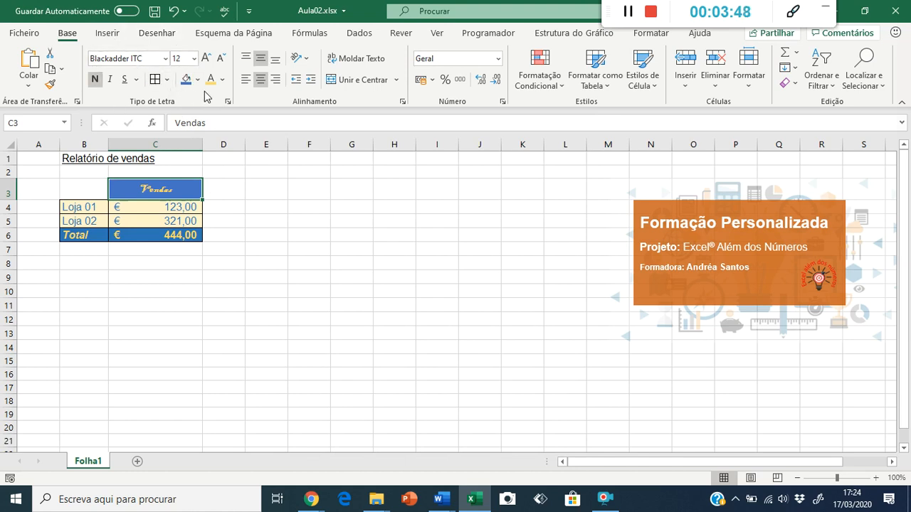
Change the Vendas header's font to Abadi.
left_click(166, 59)
scroll(171, 214, "up", 5)
scroll(170, 252, "up", 6)
key("Escape")
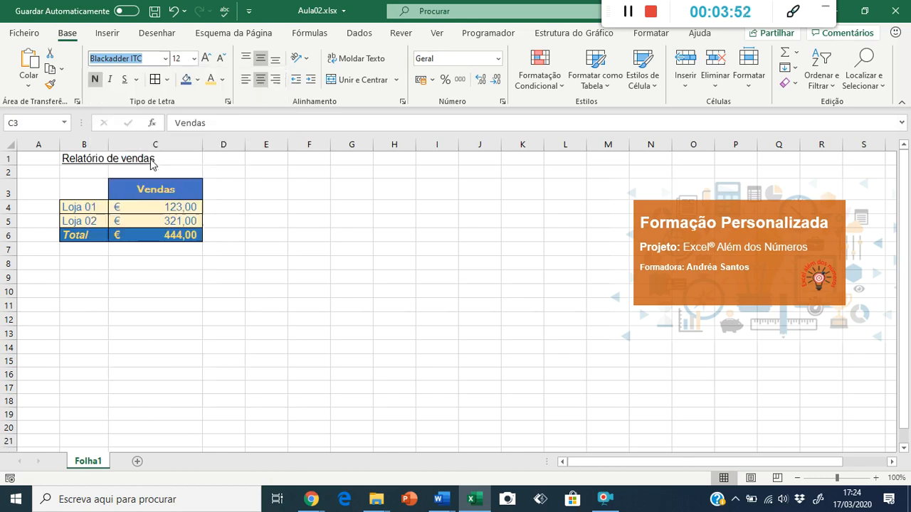
key("Escape")
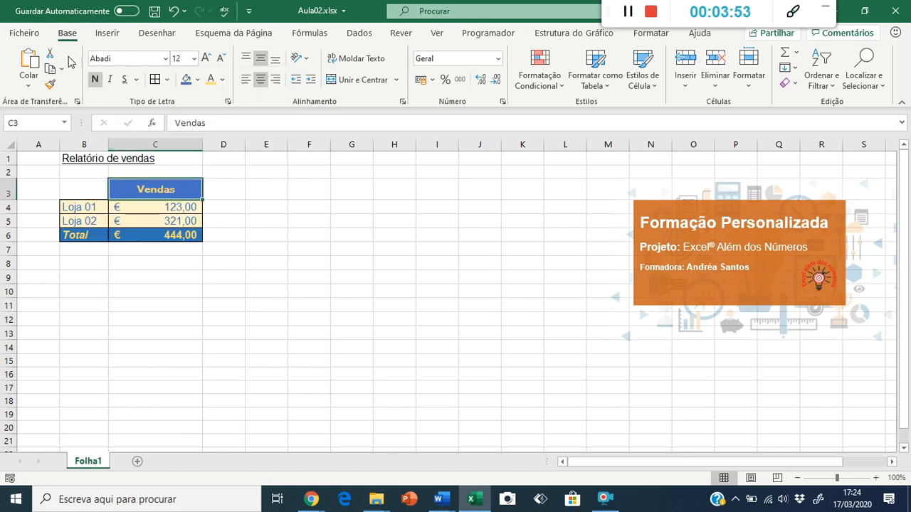
Apply the Calibri Light heading font with the strikethrough effect to the Vendas header through the cell font settings.
left_click(228, 101)
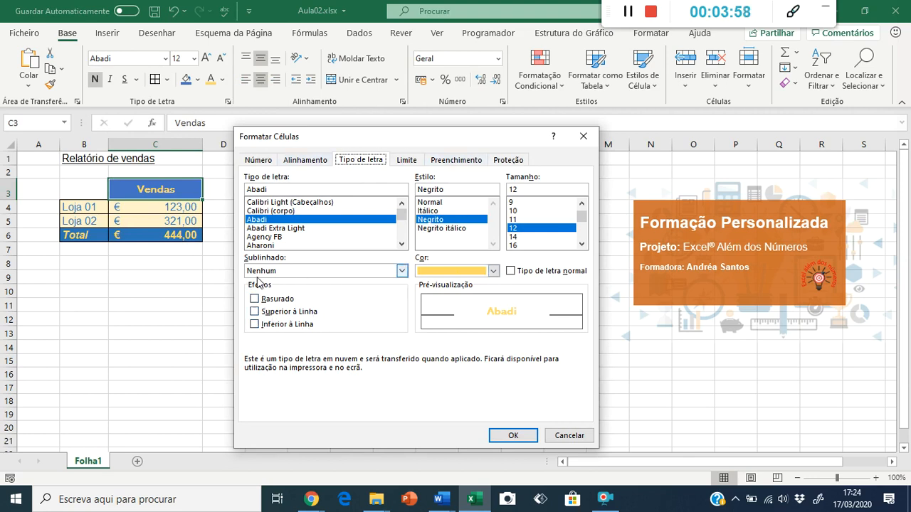
left_click(266, 302)
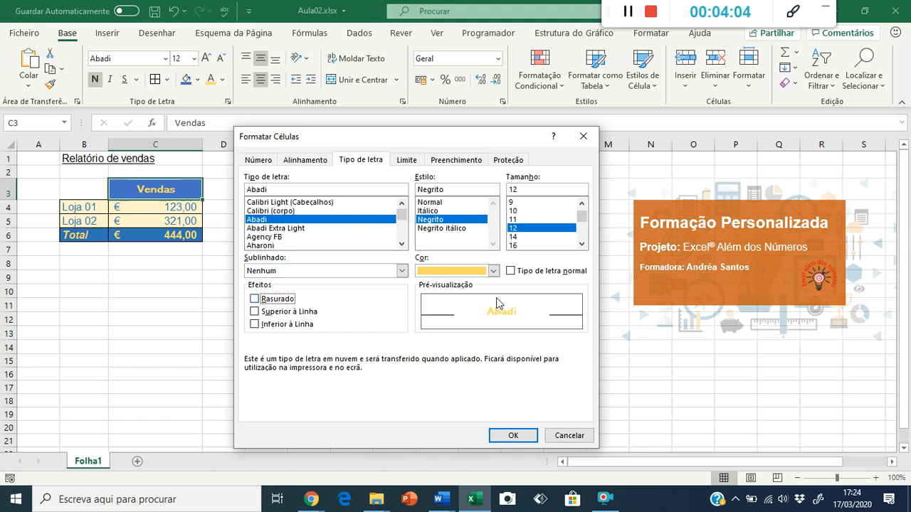
left_click(400, 229)
left_click(401, 203)
left_click(402, 203)
left_click(285, 203)
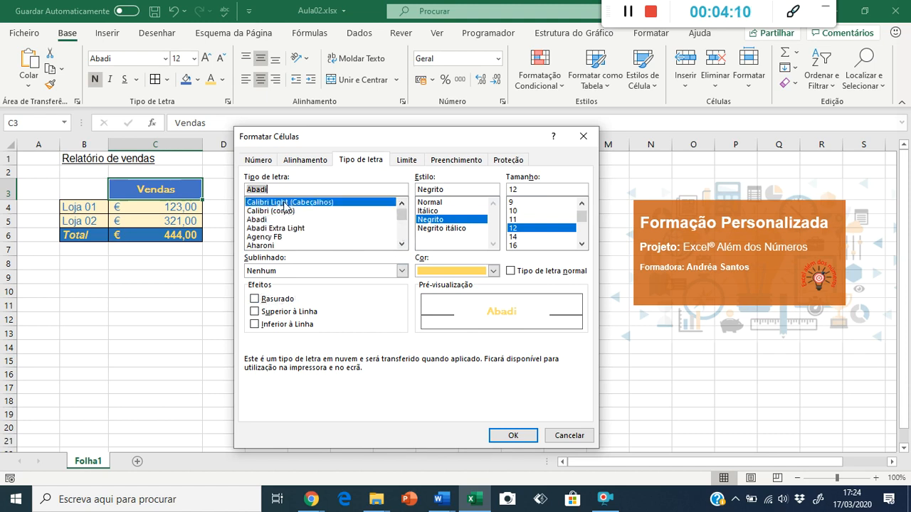
left_click(263, 299)
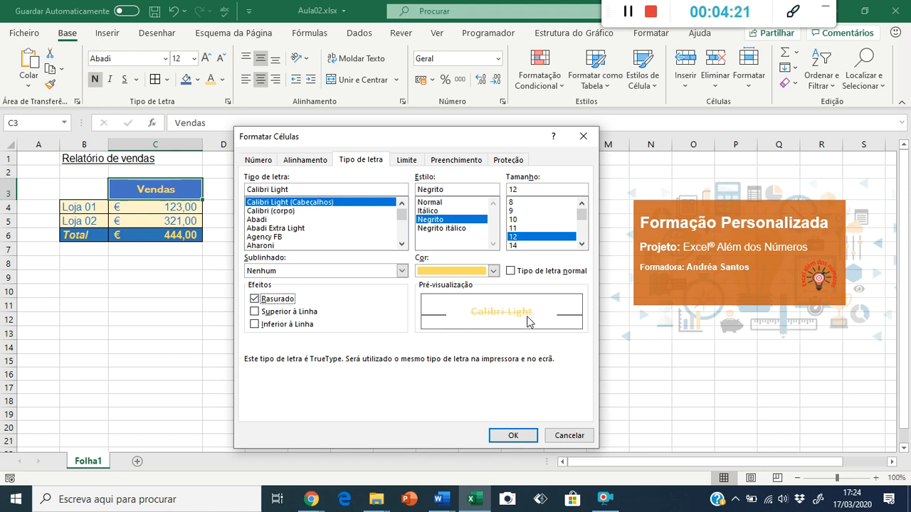
left_click(521, 434)
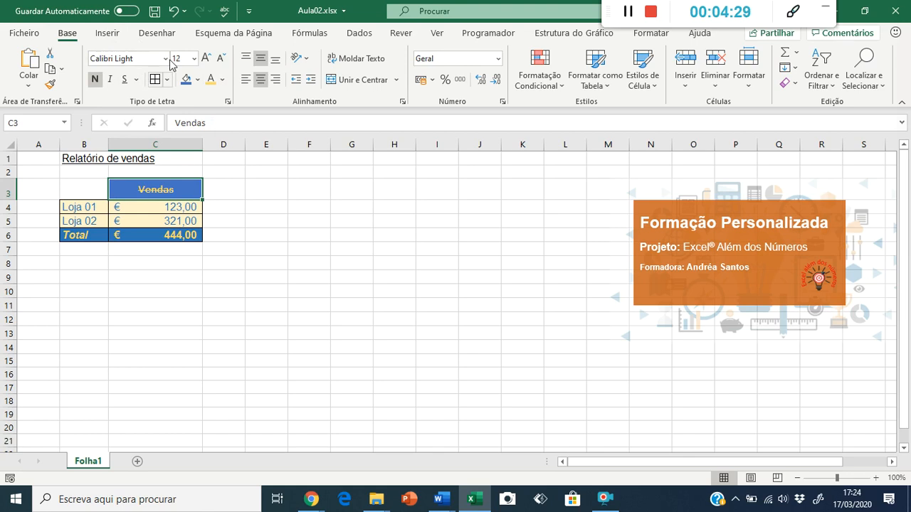
Remove the strikethrough effect from the Vendas header in the cell font settings.
left_click(228, 105)
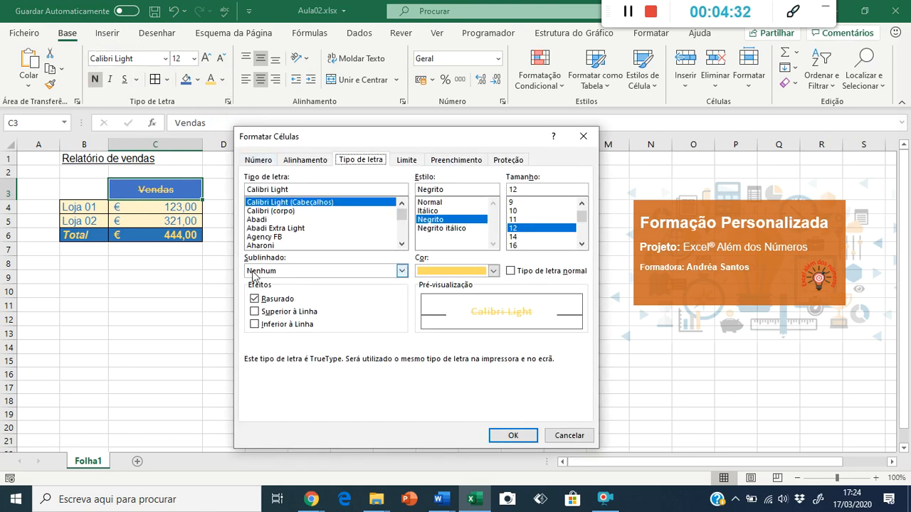
left_click(269, 302)
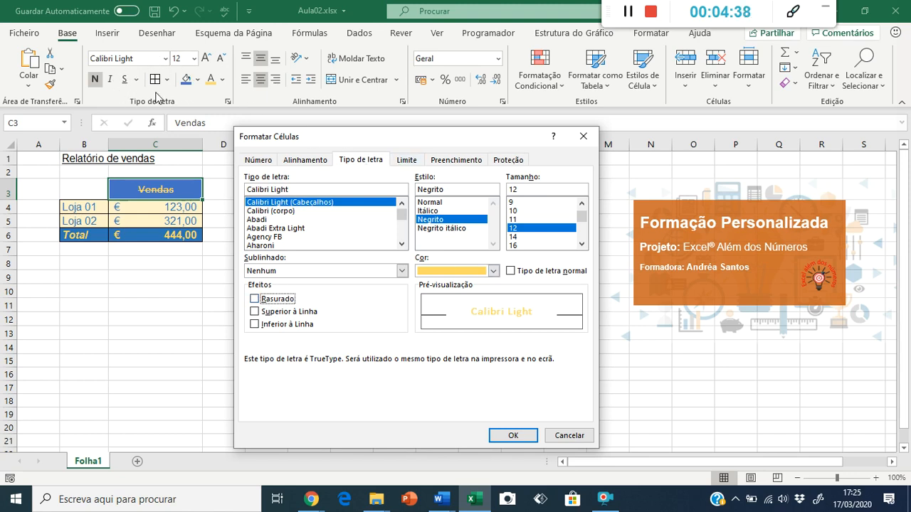
left_click(507, 434)
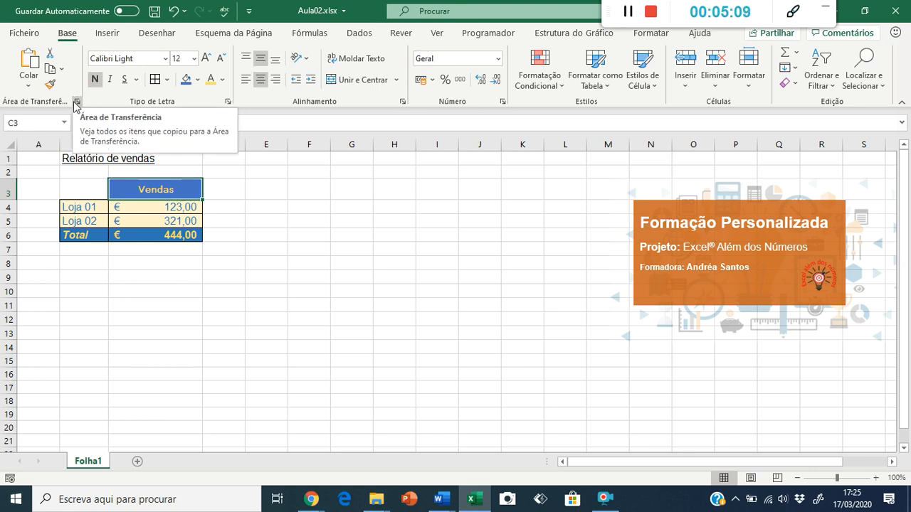
Apply the superscript effect to the Vendas header in the cell font settings.
left_click(228, 104)
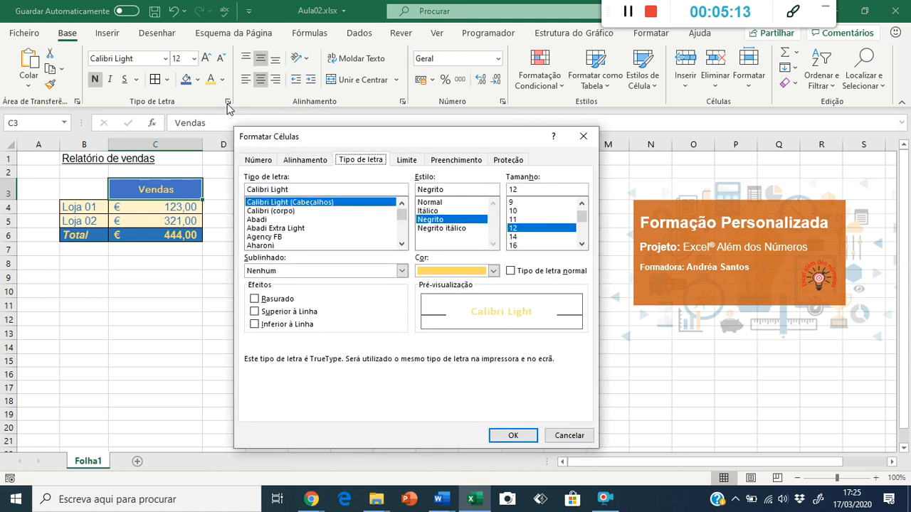
left_click(301, 313)
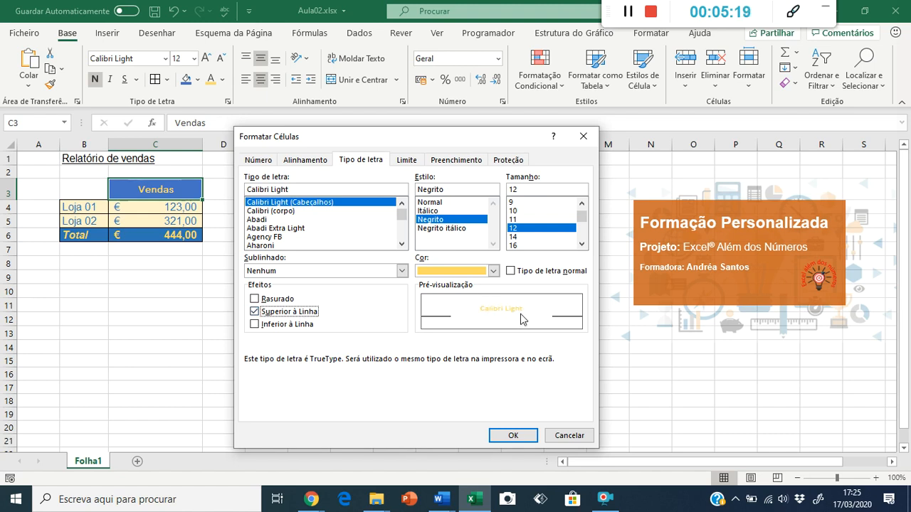
left_click(294, 313)
left_click(293, 314)
left_click(524, 434)
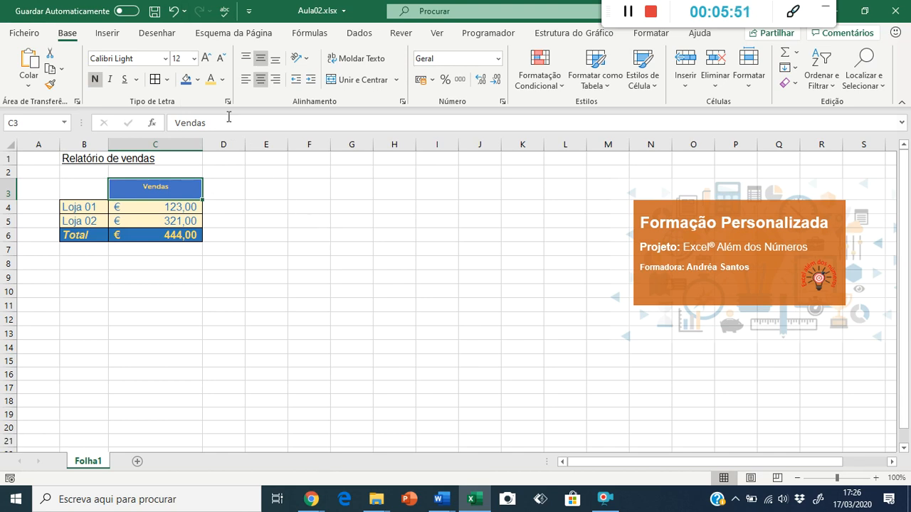
Undo the last four formatting changes on the Vendas header, back to the Blackadder ITC font.
left_click(174, 11)
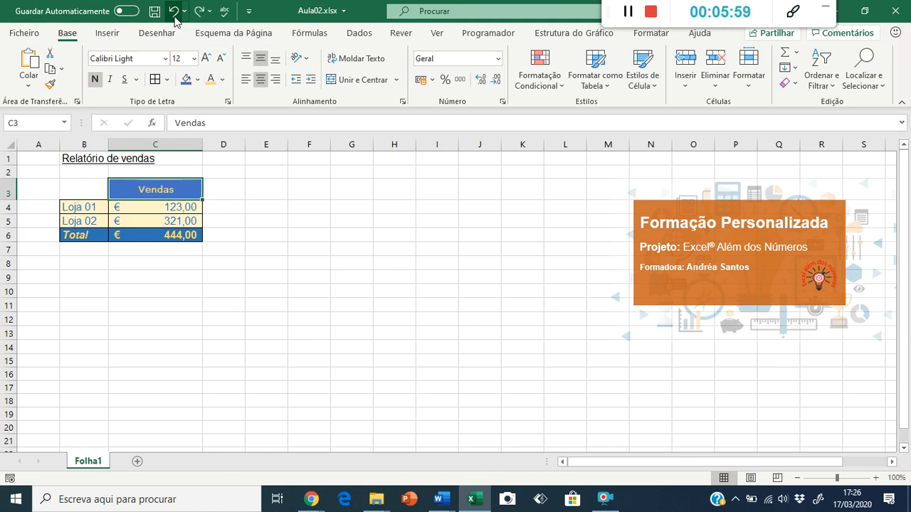
left_click(174, 14)
left_click(174, 12)
left_click(174, 12)
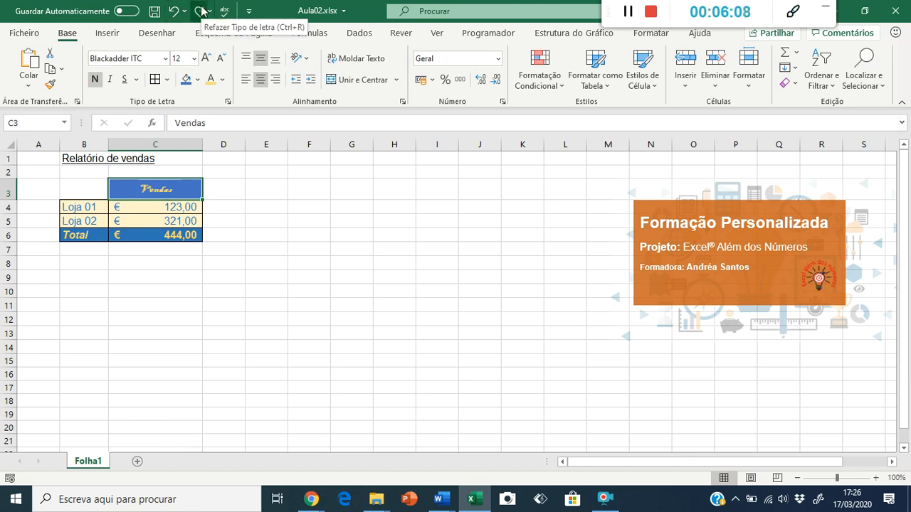
Redo the Vendas header's font changes up to Calibri Light without strikethrough.
left_click(201, 12)
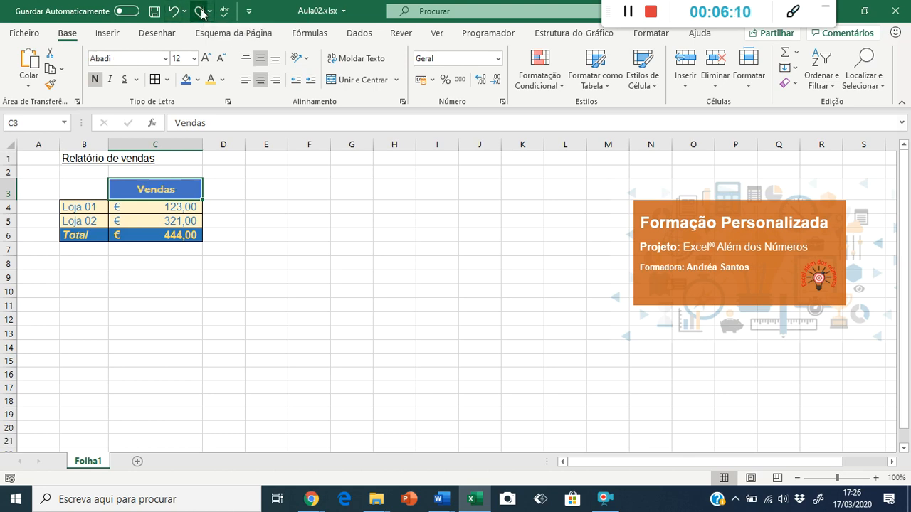
left_click(201, 13)
left_click(202, 12)
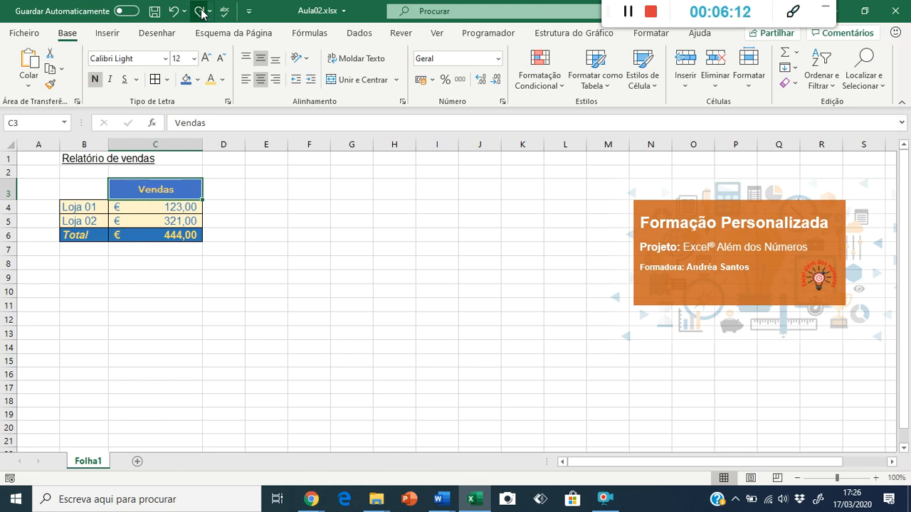
Redo the superscript effect on the Vendas header and undo it again.
left_click(201, 13)
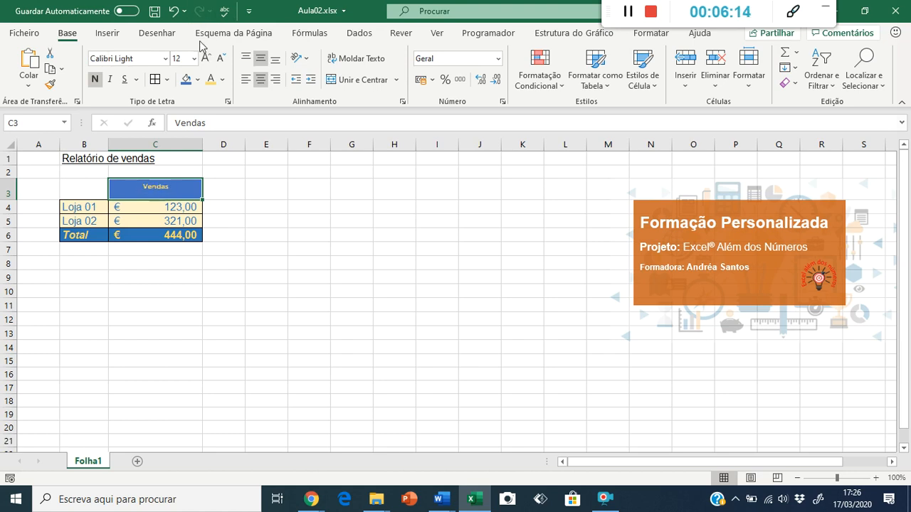
left_click(174, 12)
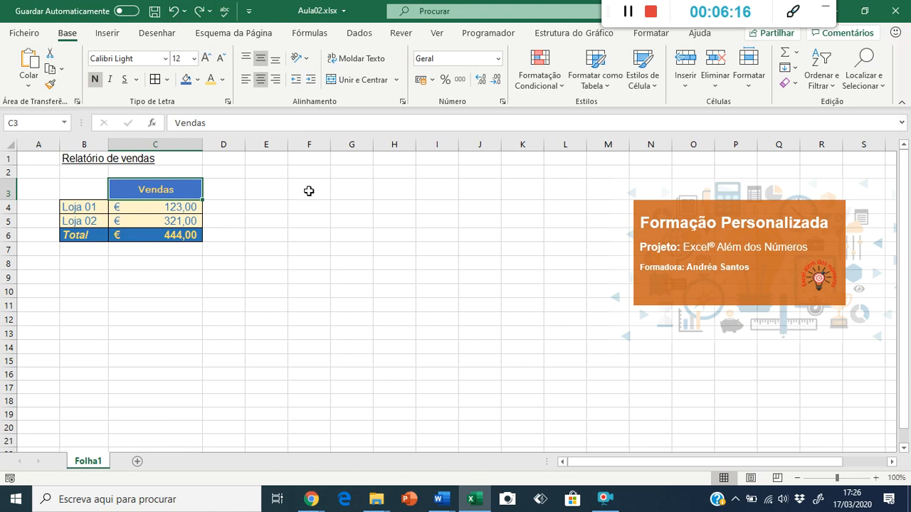
Try the subscript effect on the Vendas header in the cell font settings and undo it.
left_click(228, 102)
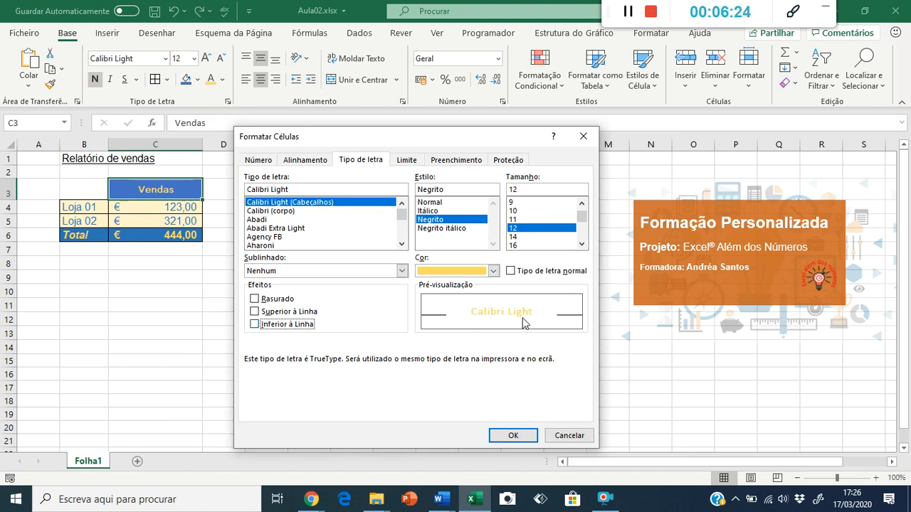
left_click(295, 326)
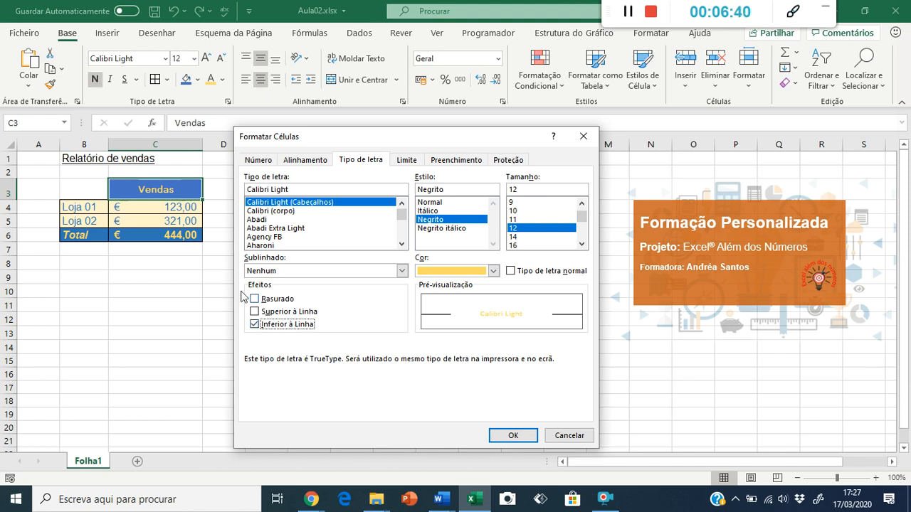
left_click(514, 437)
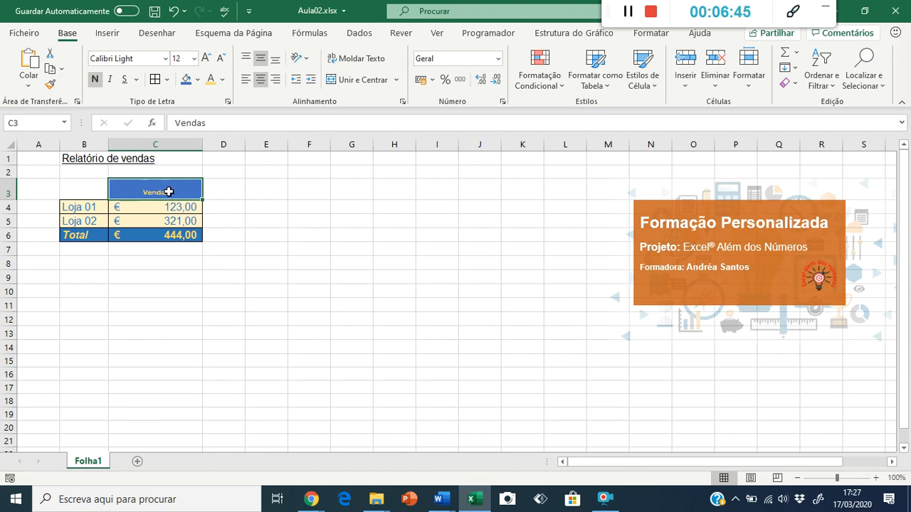
left_click(173, 11)
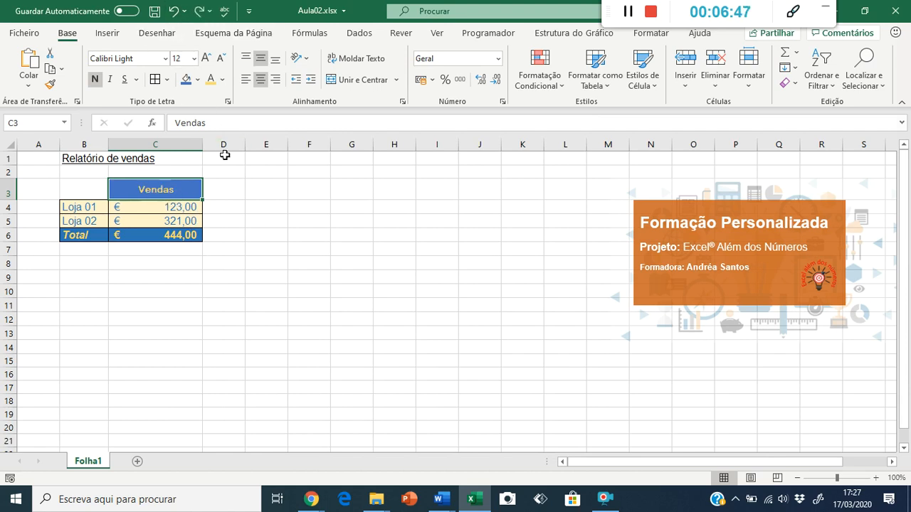
Enter Log 10 in cell E3 and copy it to cell E4.
left_click(271, 197)
type("Log 10")
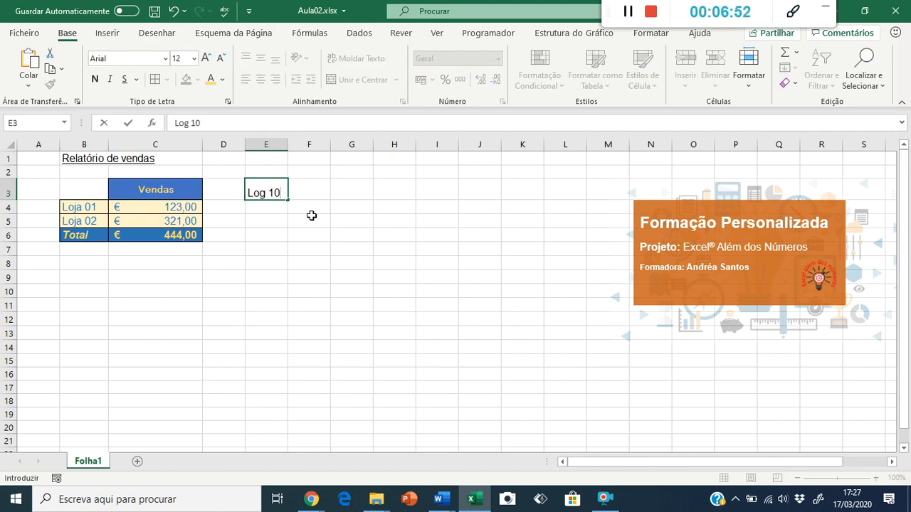
key("ctrl+Return")
key("ctrl+c")
key("Down")
key("Return")
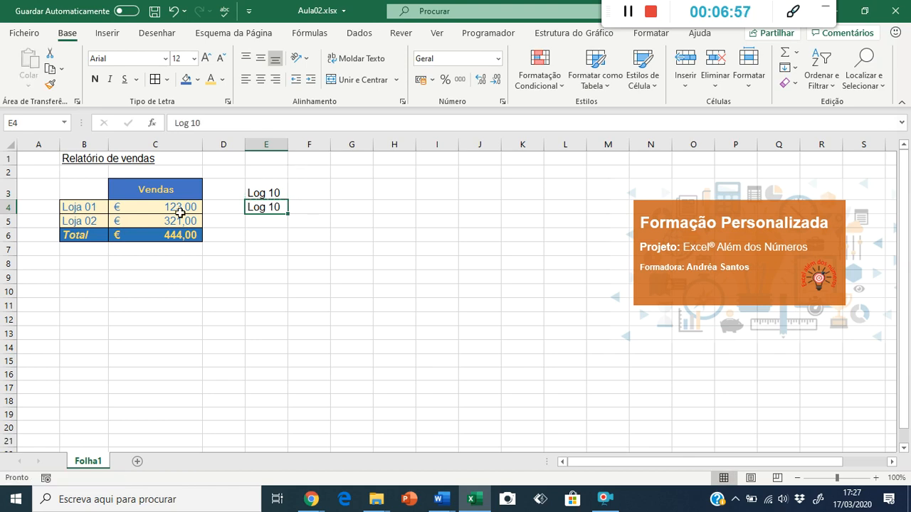
Format only the 10 of the Log 10 text in cell E4 as subscript.
left_click(193, 124)
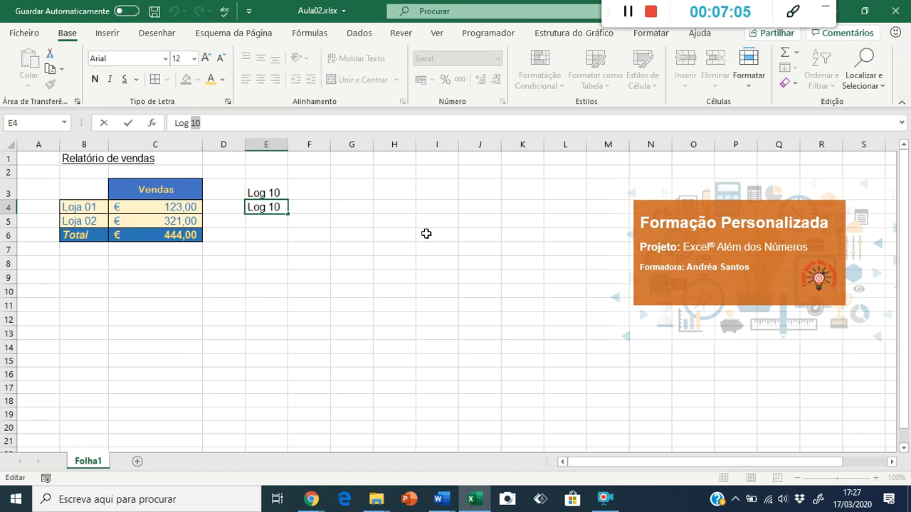
left_click(227, 102)
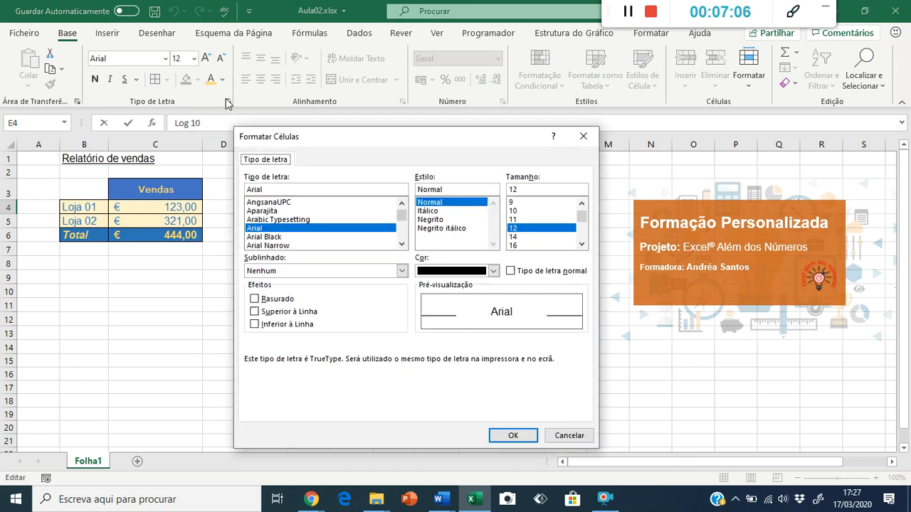
left_click(296, 326)
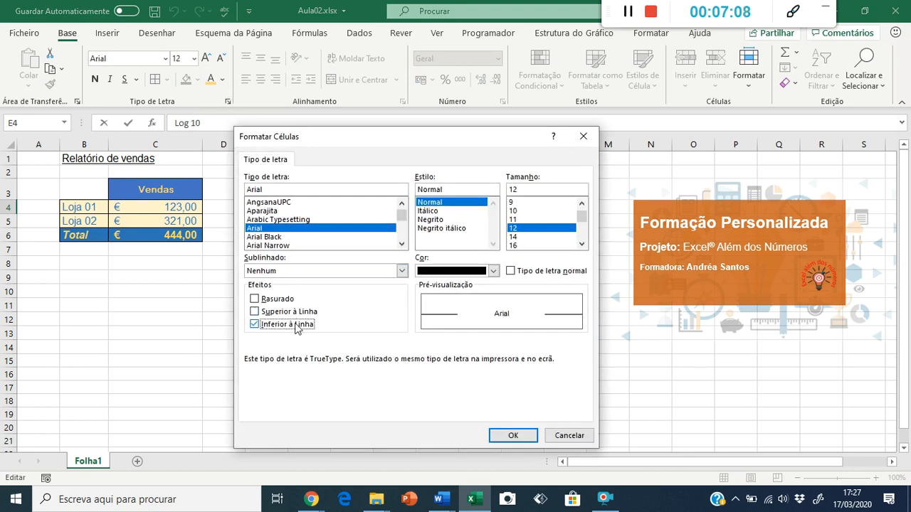
left_click(513, 437)
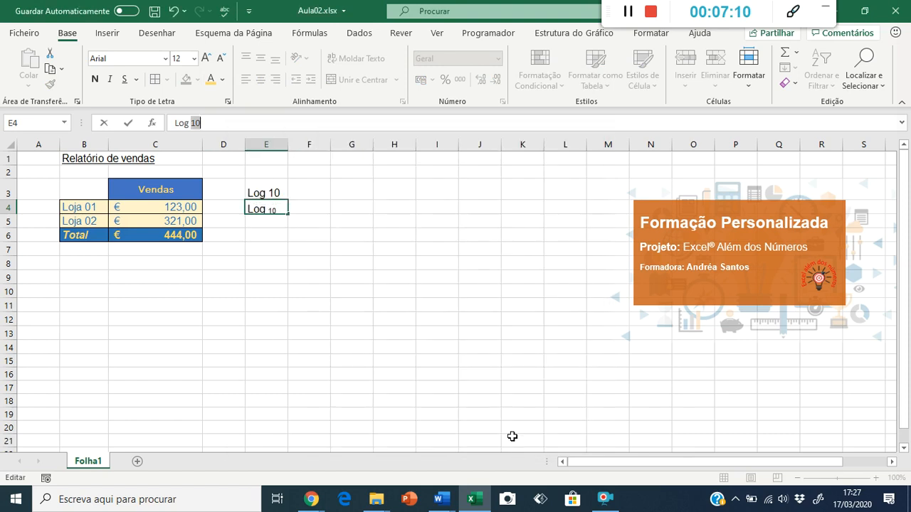
key("Return")
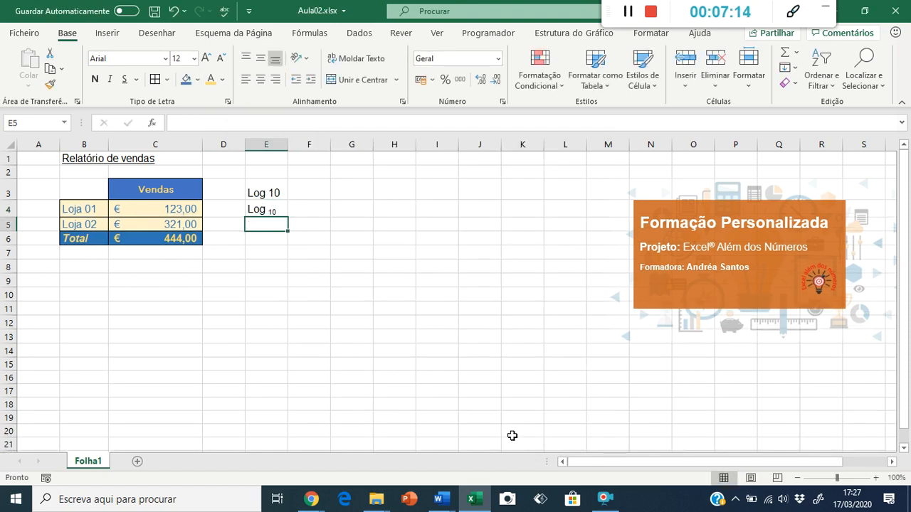
Enter Cm2 in cell E6 and copy it to cell E7.
key("Return")
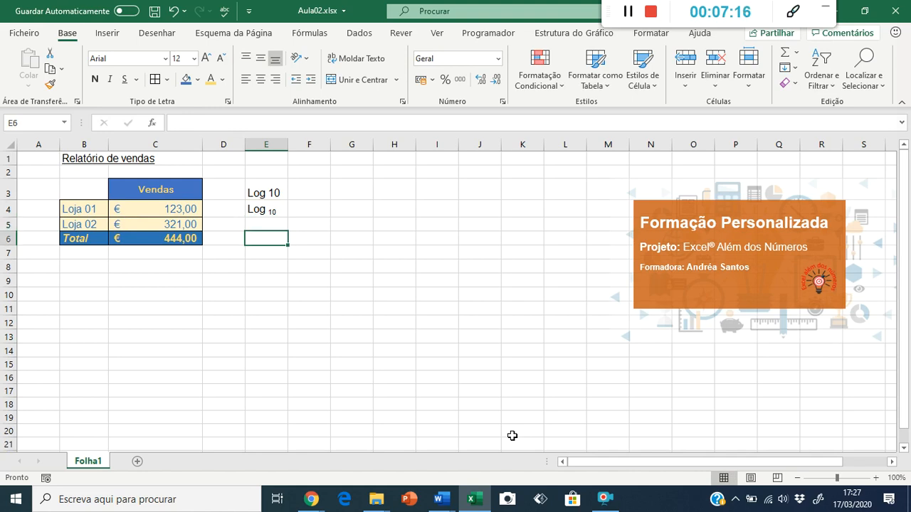
type("Cm")
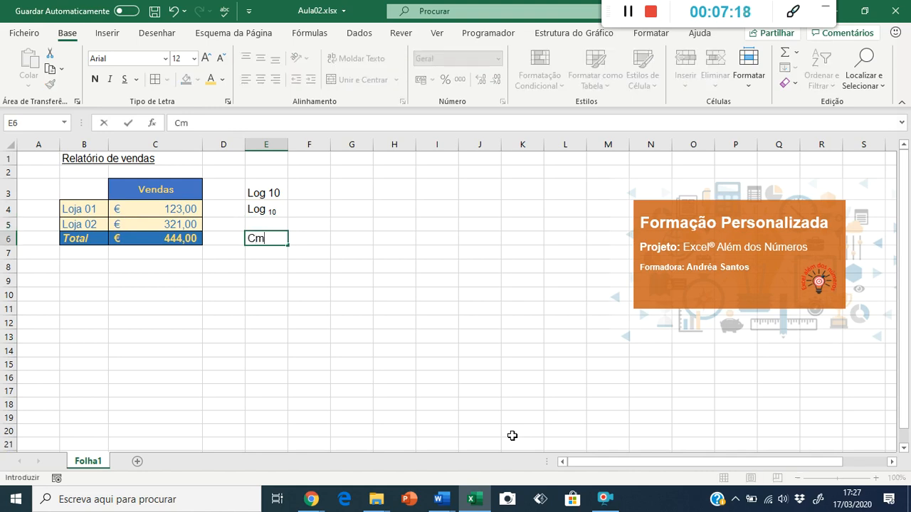
type("2")
key("Return")
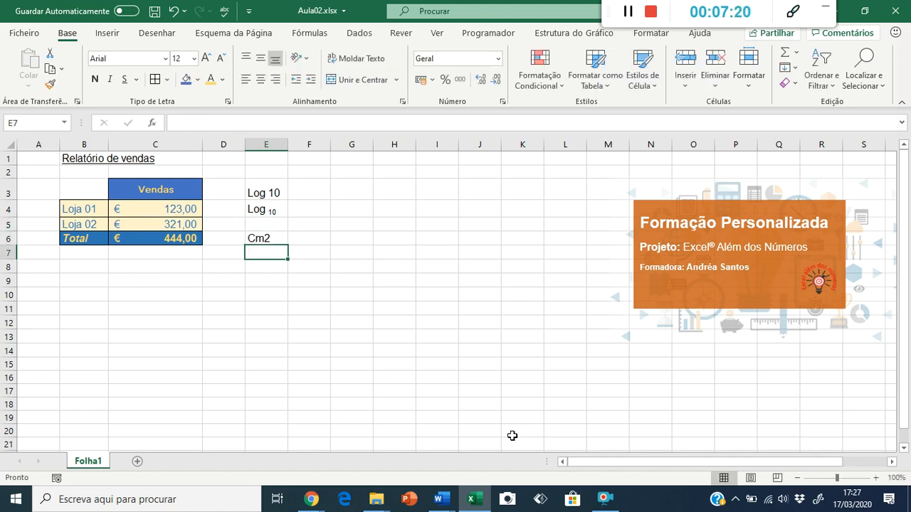
key("Up")
key("ctrl+c")
key("Down")
key("Return")
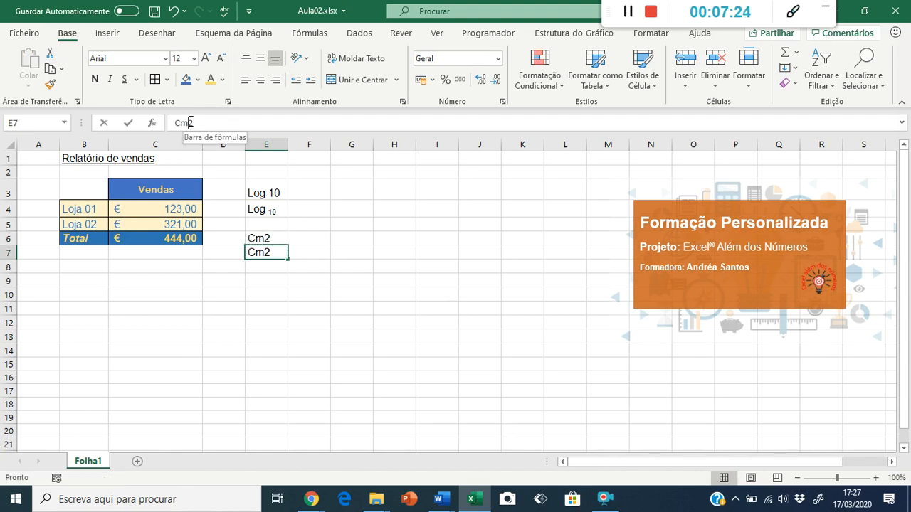
Format only the 2 of the Cm2 text in cell E7 as superscript.
left_click_drag(205, 123, 212, 124)
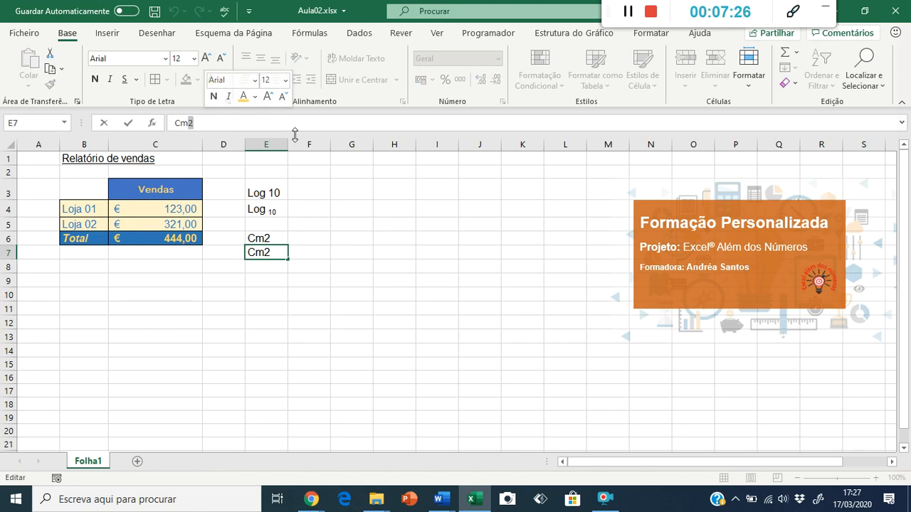
left_click(228, 101)
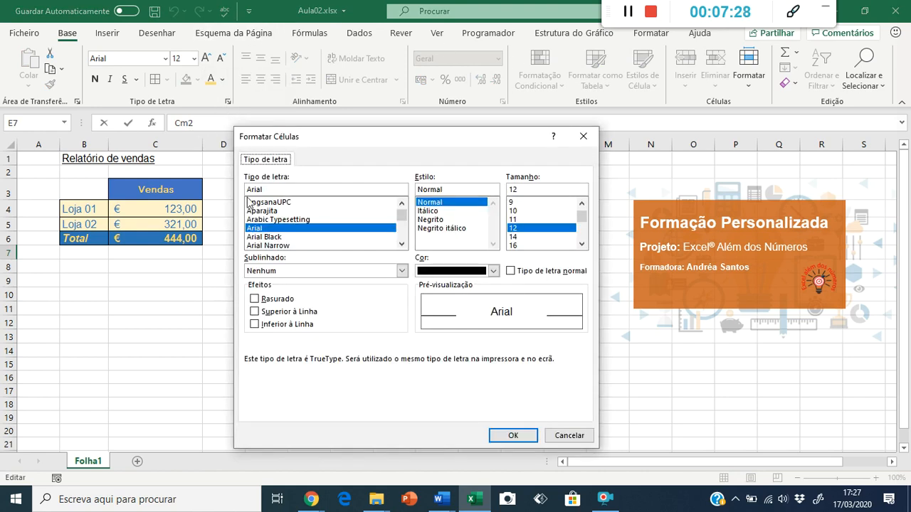
left_click(293, 313)
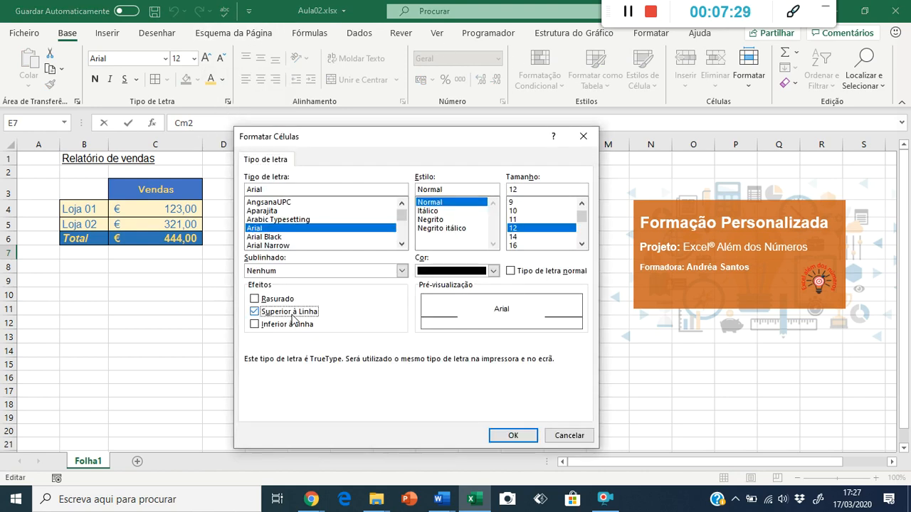
left_click(513, 435)
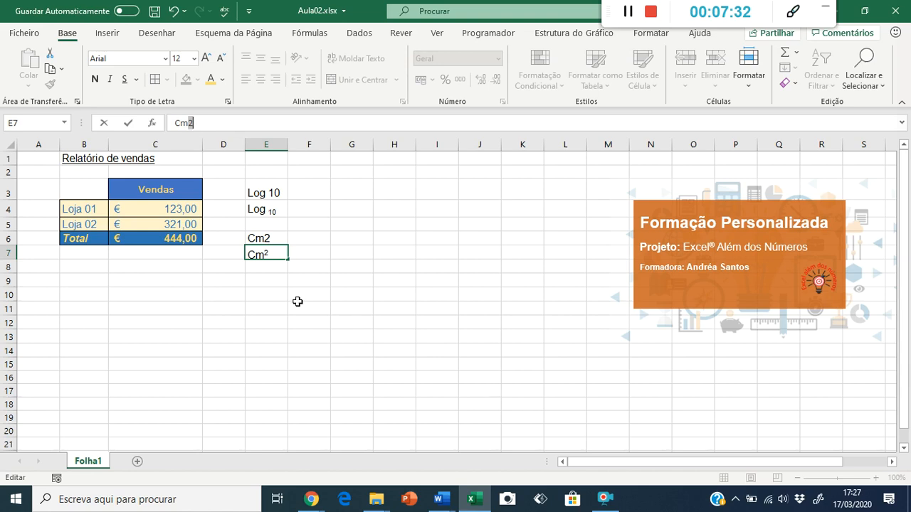
key("Return")
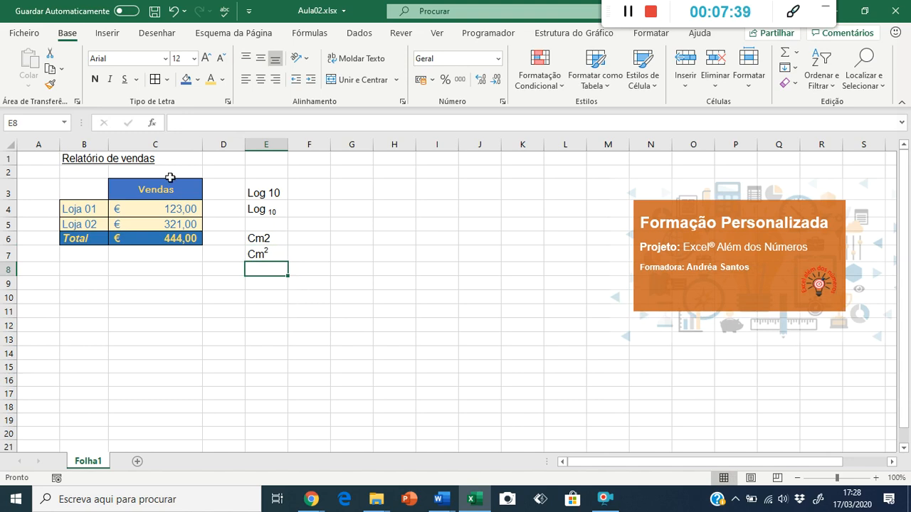
left_click(229, 101)
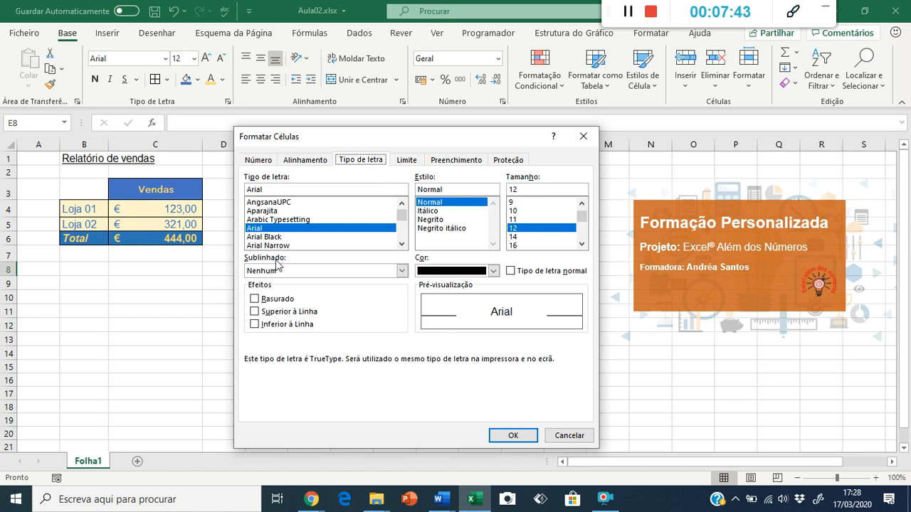
left_click(512, 435)
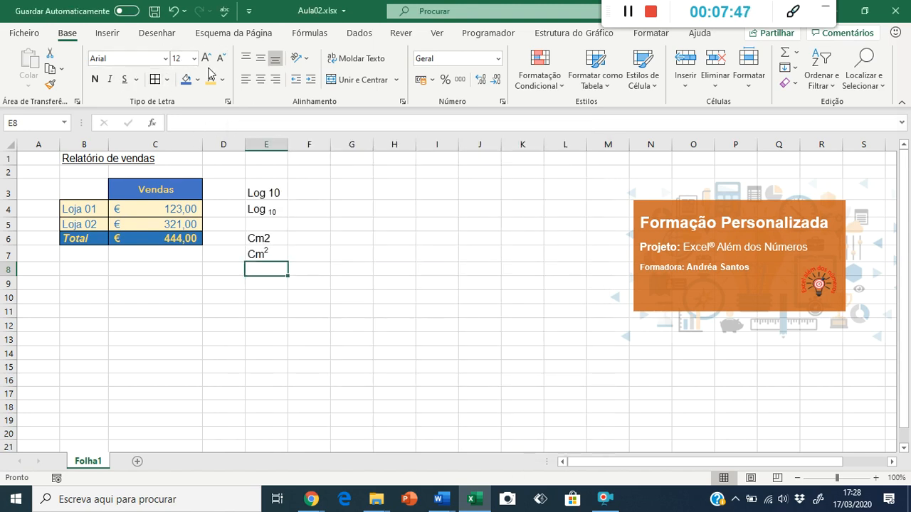
left_click_drag(258, 192, 257, 255)
left_click(301, 242)
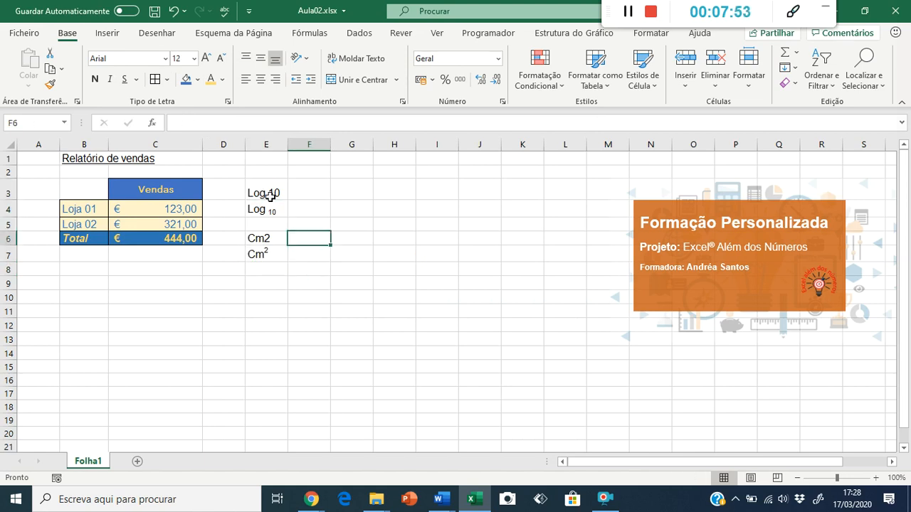
Apply a top and bottom border to the two Log 10 cells, E3:E4.
left_click_drag(275, 190, 275, 206)
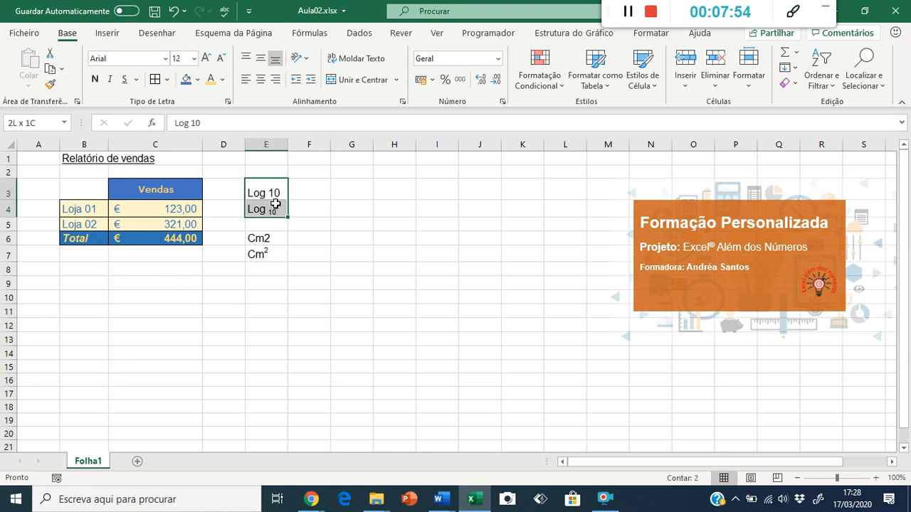
left_click(166, 79)
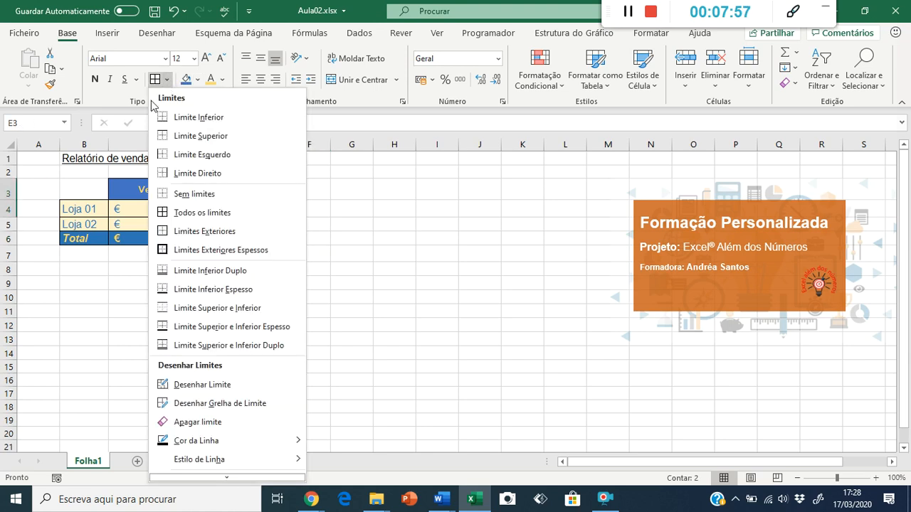
left_click(207, 309)
left_click(352, 254)
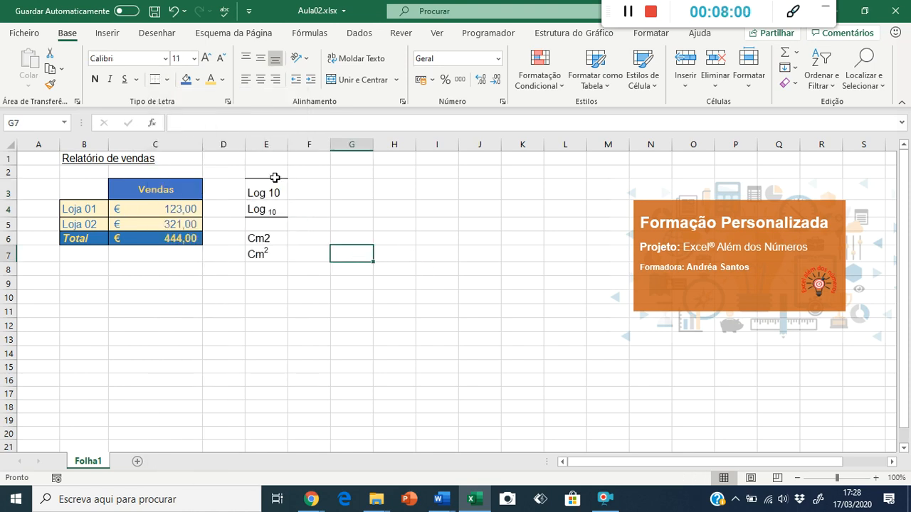
Apply a left border to the two Cm2 cells, E6:E7.
left_click_drag(259, 242, 259, 255)
left_click(166, 80)
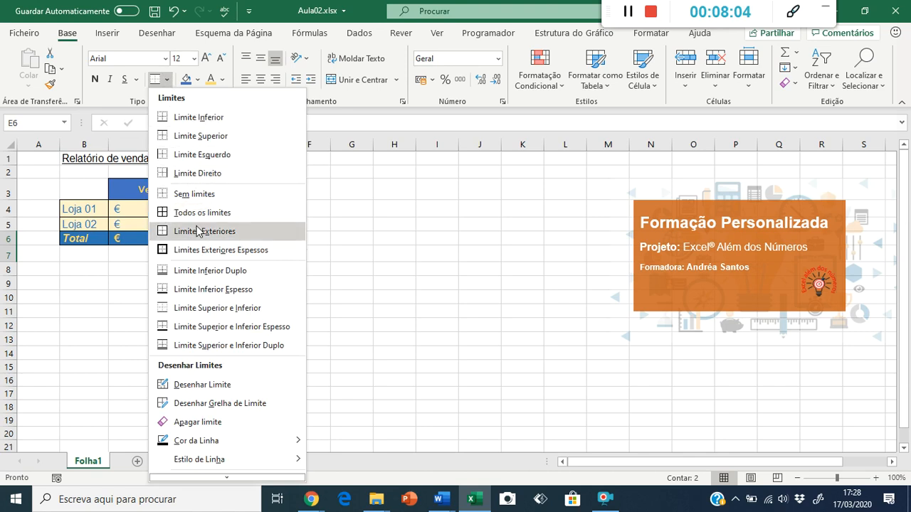
left_click(188, 158)
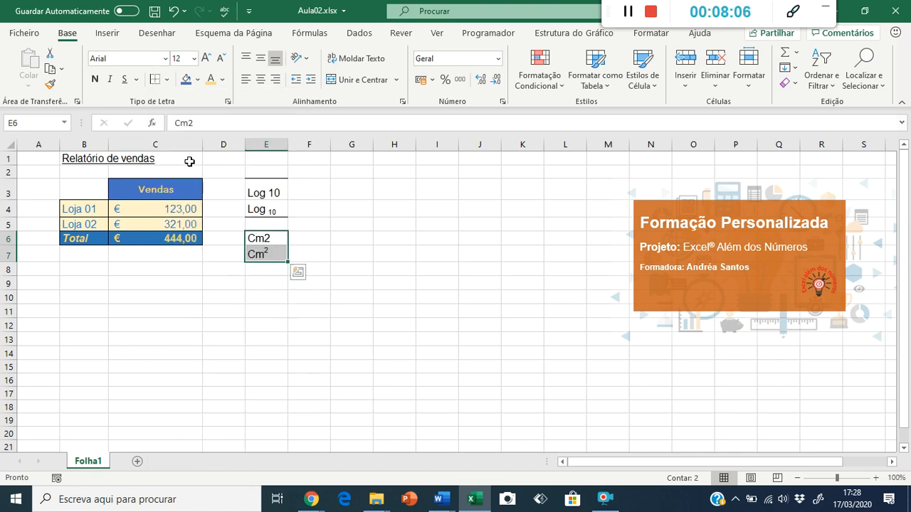
left_click(350, 224)
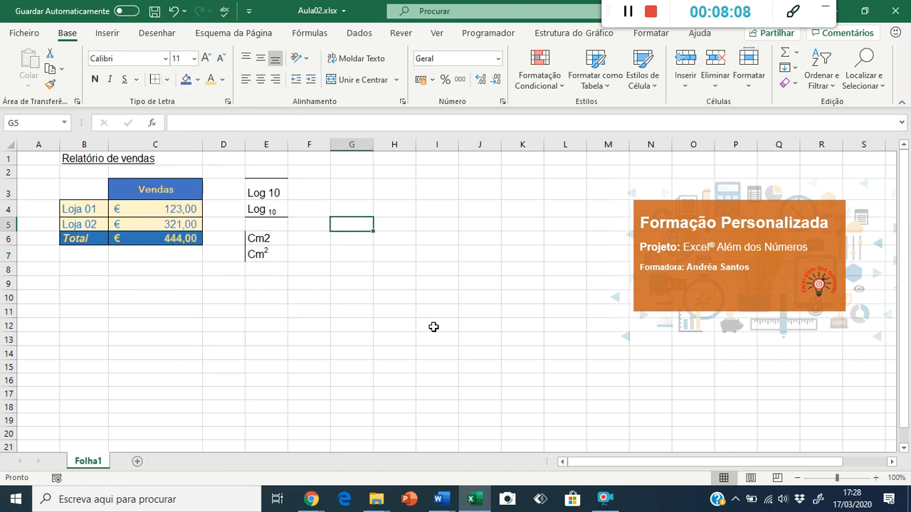
Add a right border to cell E6 and deselect it.
left_click(258, 240)
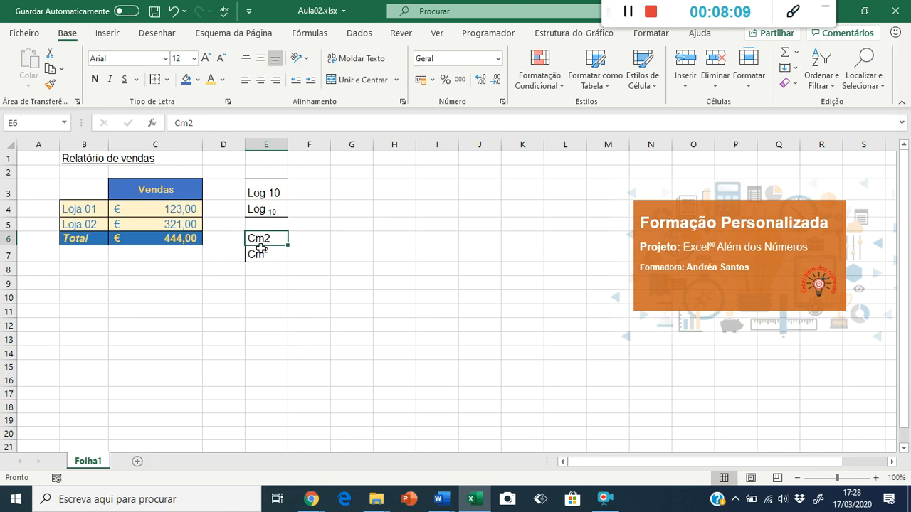
left_click(166, 79)
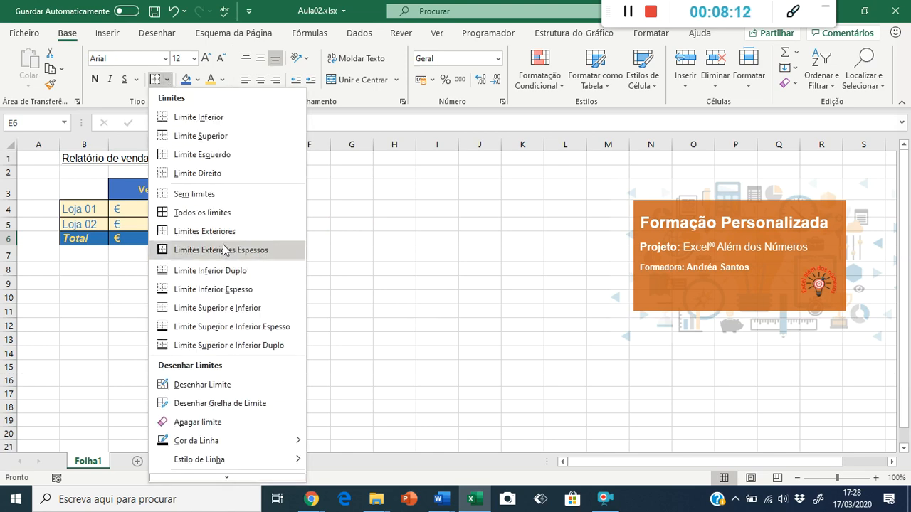
left_click(230, 178)
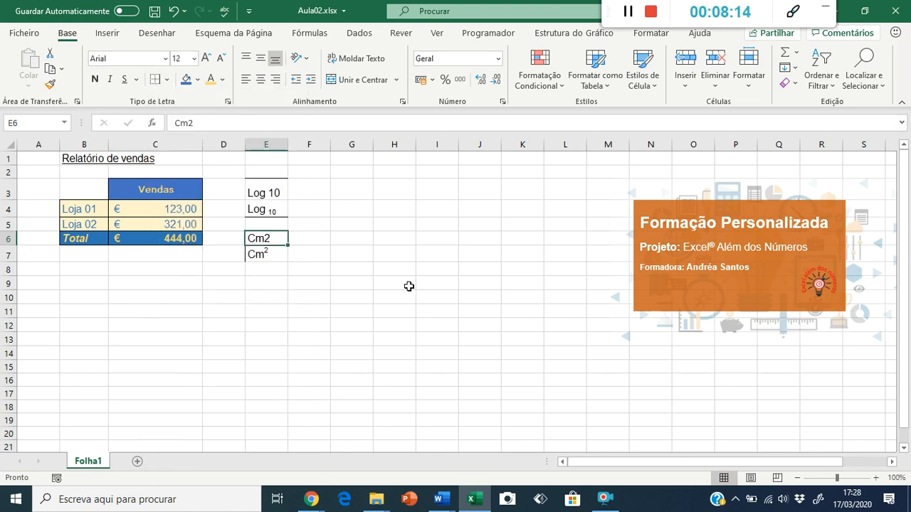
left_click(316, 246)
left_click(348, 313)
left_click(458, 324)
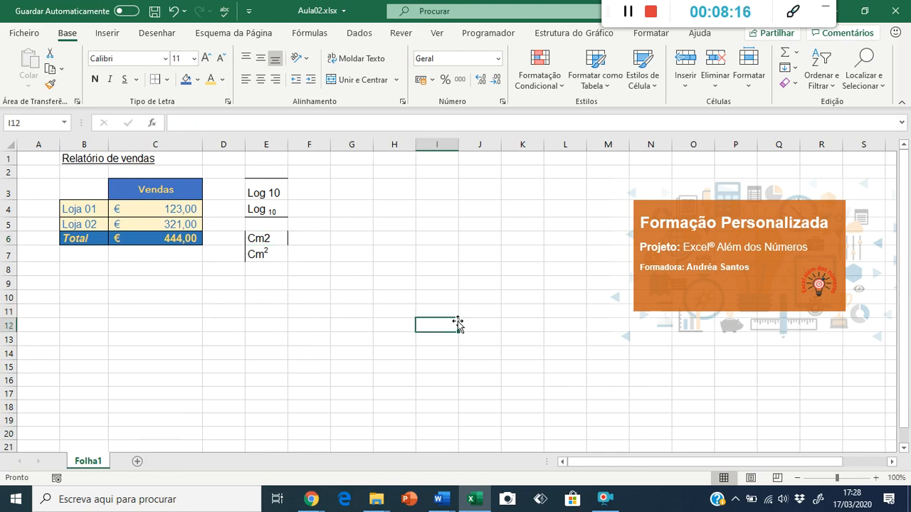
Apply a right border to the whole range E3:E7 and deselect it.
left_click(268, 238)
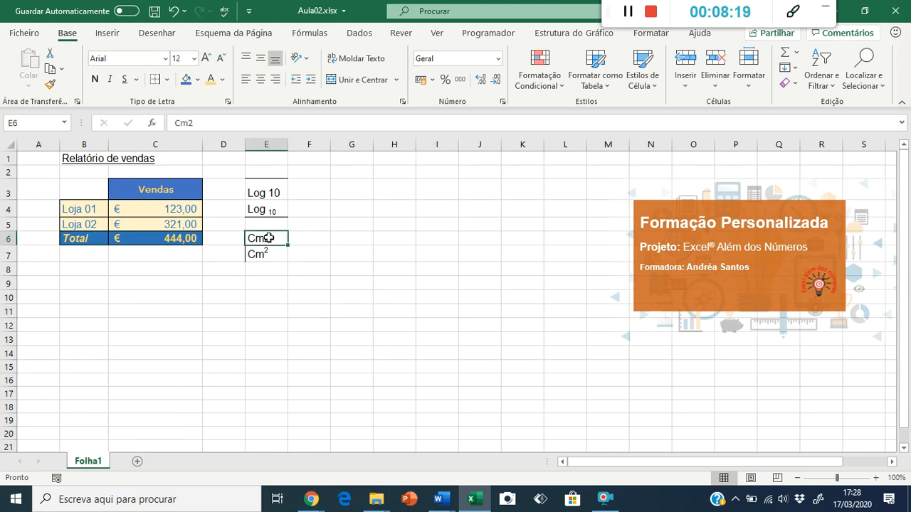
left_click_drag(256, 186, 254, 256)
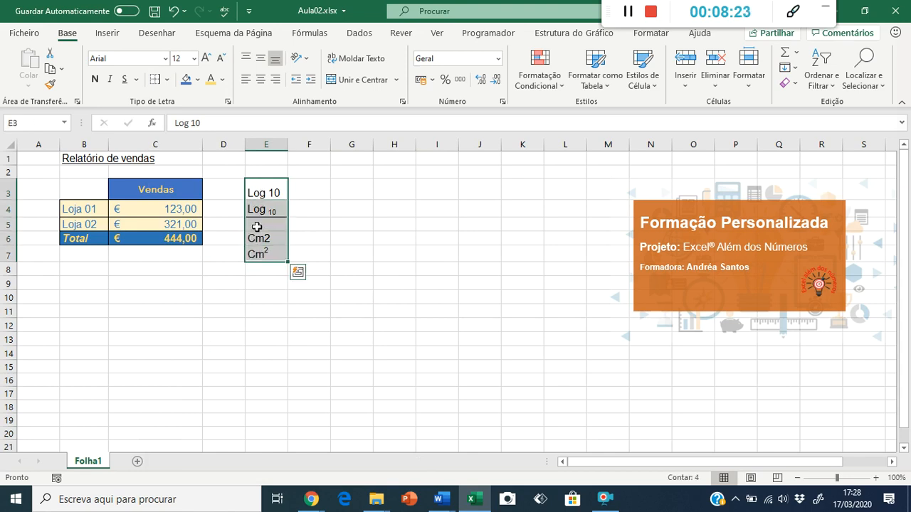
left_click(167, 79)
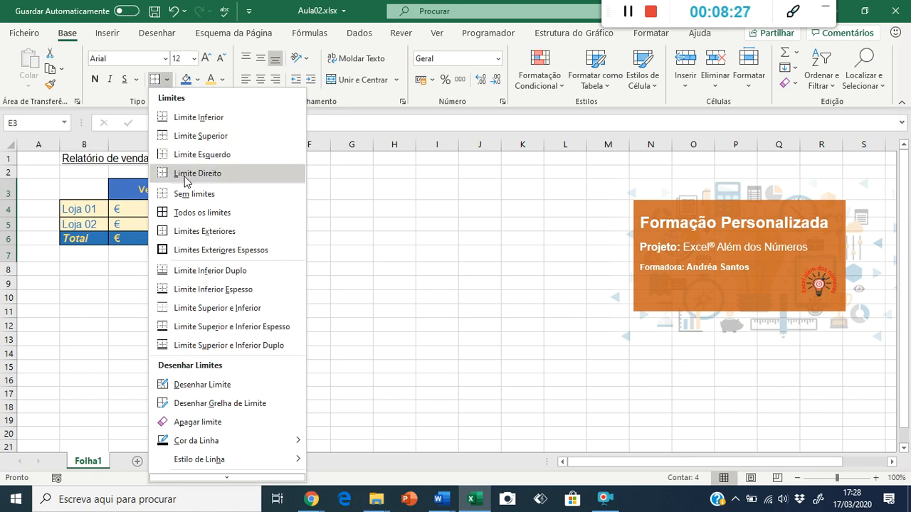
left_click(185, 178)
left_click(423, 190)
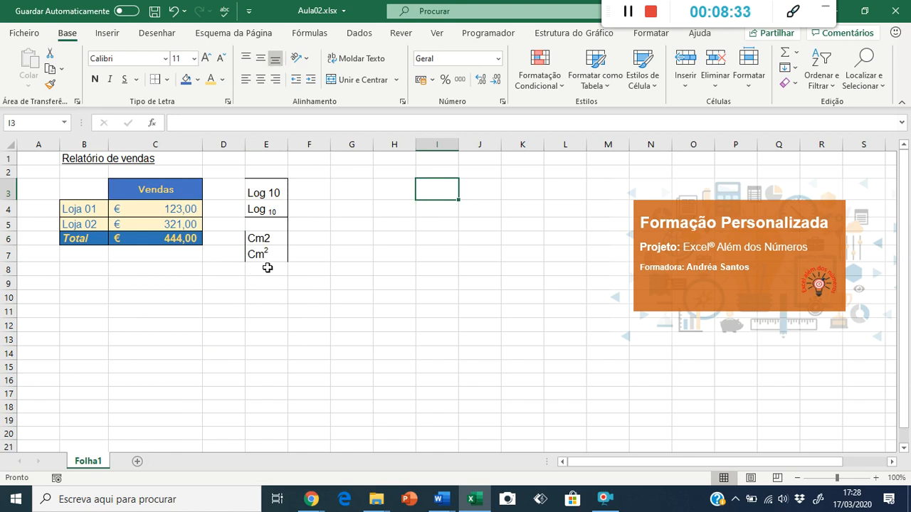
Apply thick outside borders around the range E3:E7 and deselect it.
left_click(262, 192)
left_click_drag(262, 192, 259, 249)
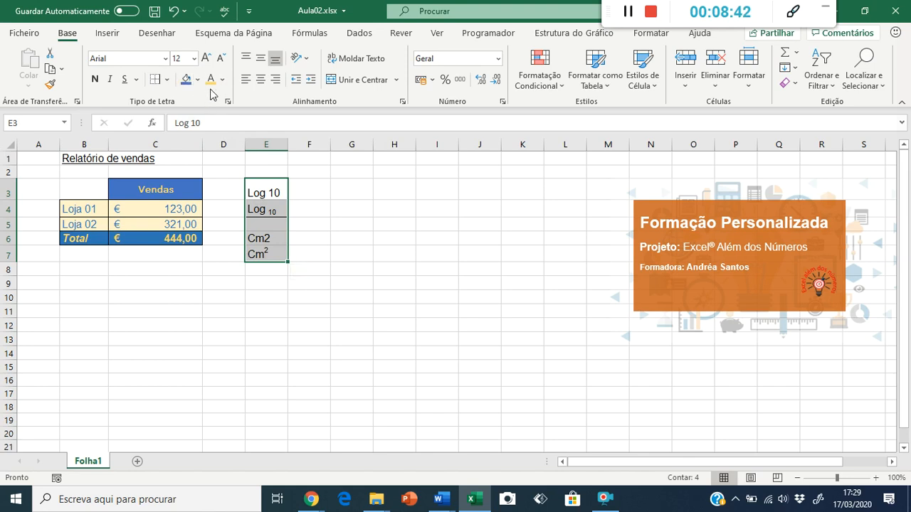
left_click(167, 79)
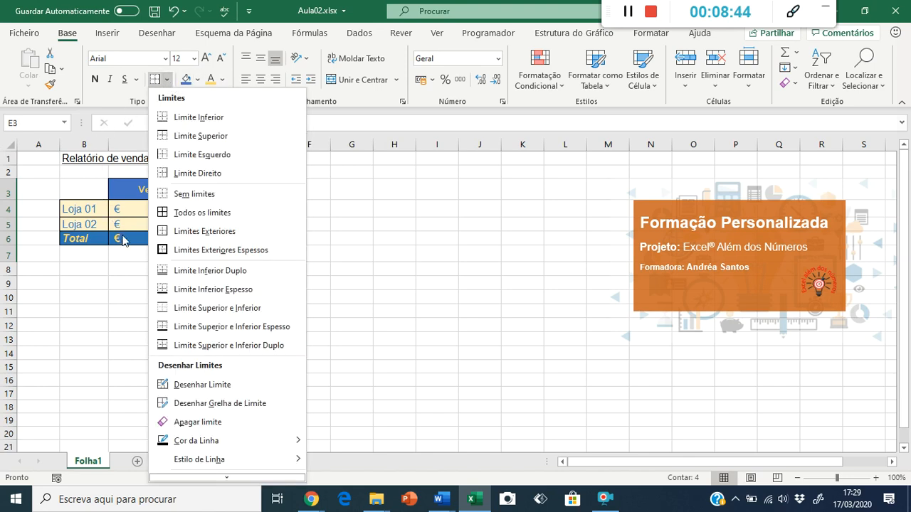
left_click(231, 252)
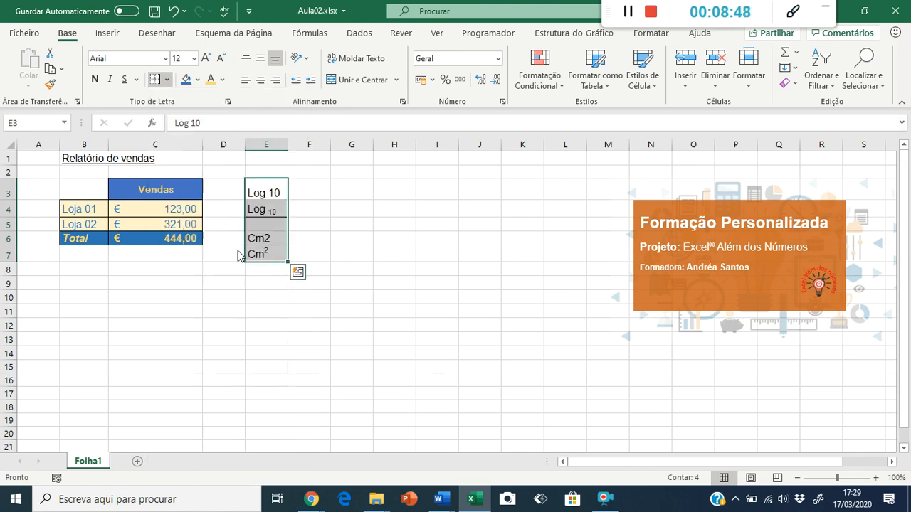
left_click(396, 210)
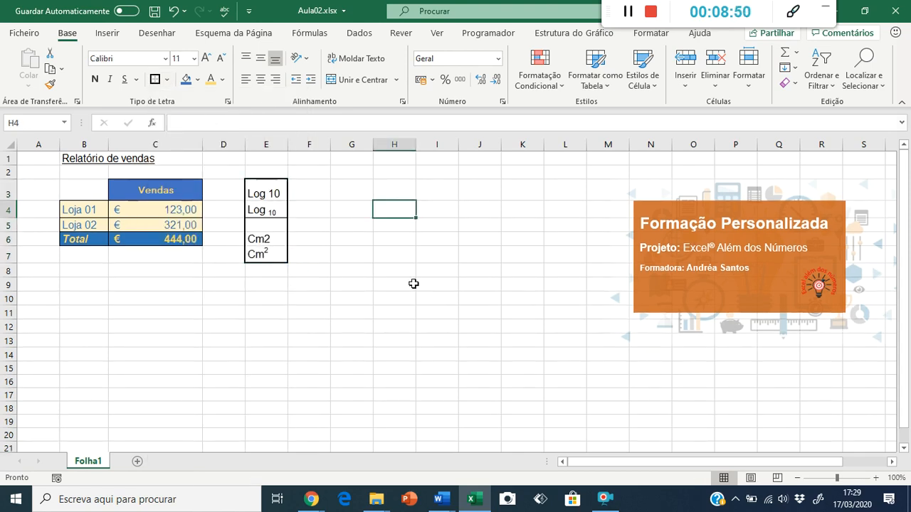
Apply a top and bottom border to the empty cell E5 between the Log 10 and Cm2 texts.
left_click(264, 225)
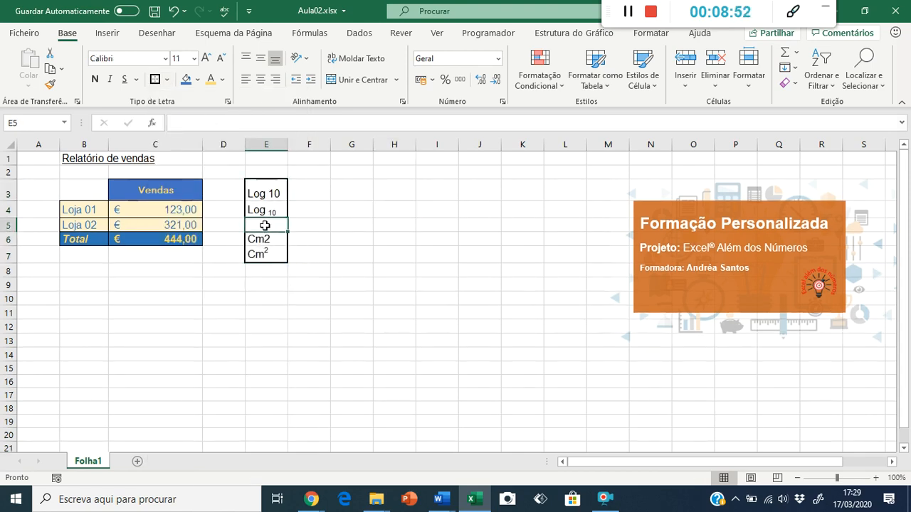
left_click(169, 80)
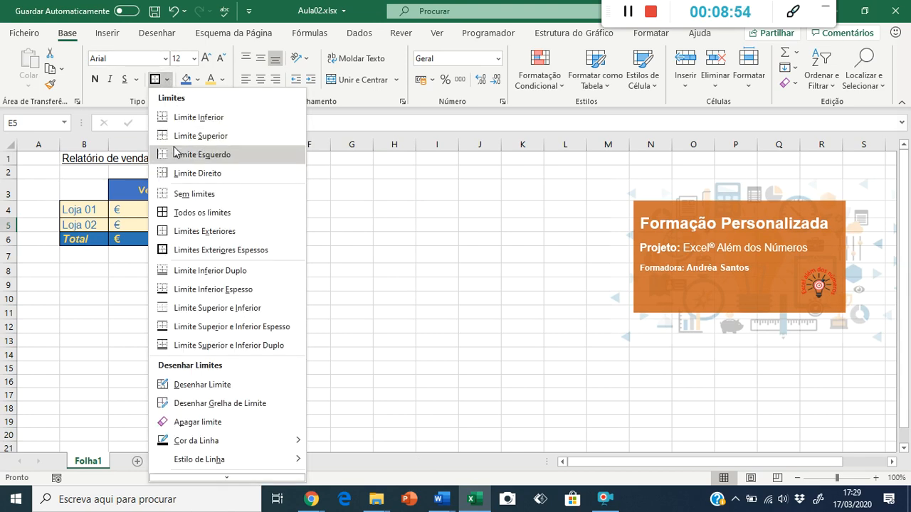
left_click(179, 308)
left_click(410, 255)
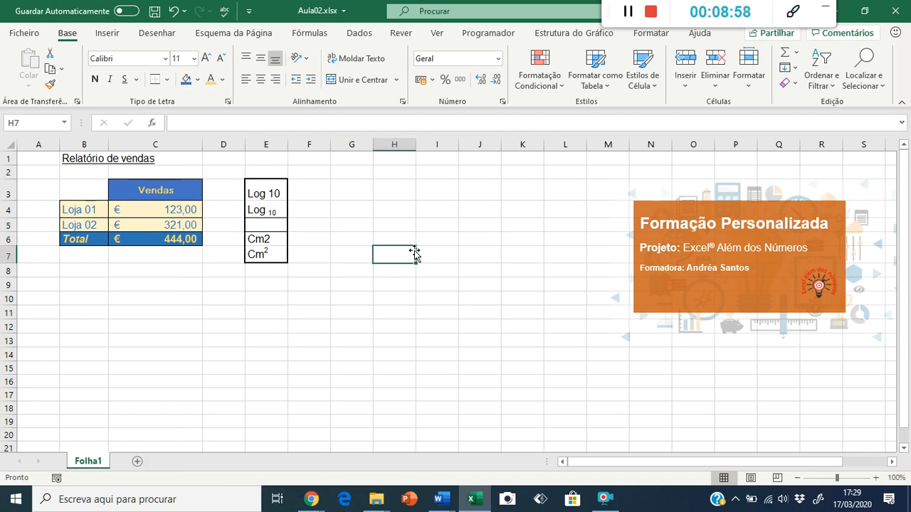
Fill the empty separator cell E5 with black and deselect it.
left_click(265, 222)
left_click(198, 79)
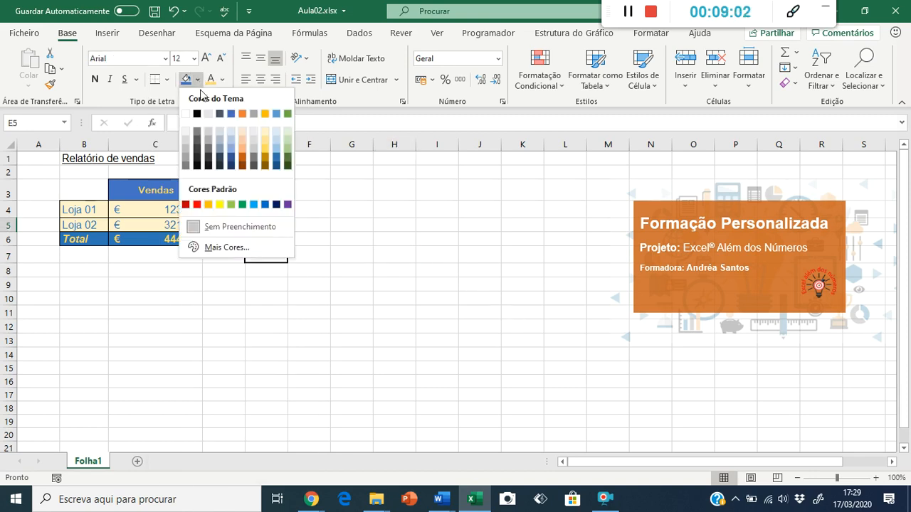
left_click(198, 115)
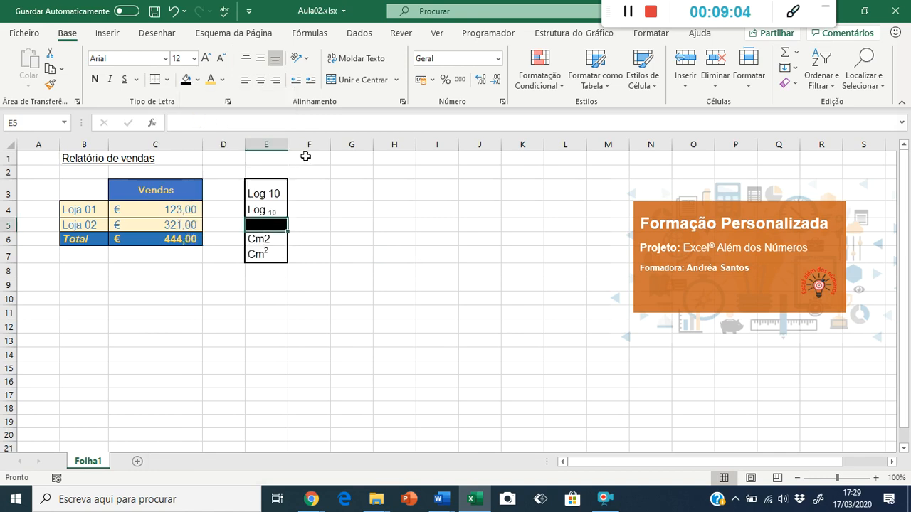
left_click(341, 172)
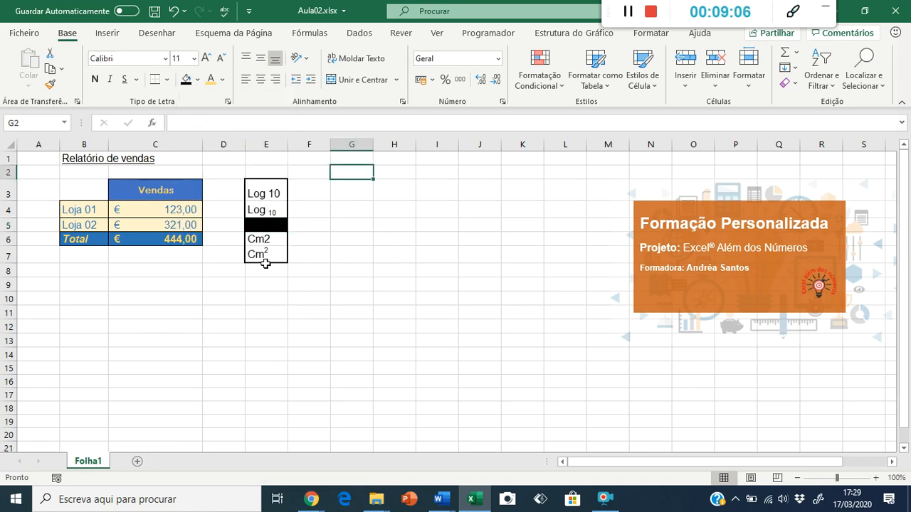
left_click(306, 260)
left_click(366, 255)
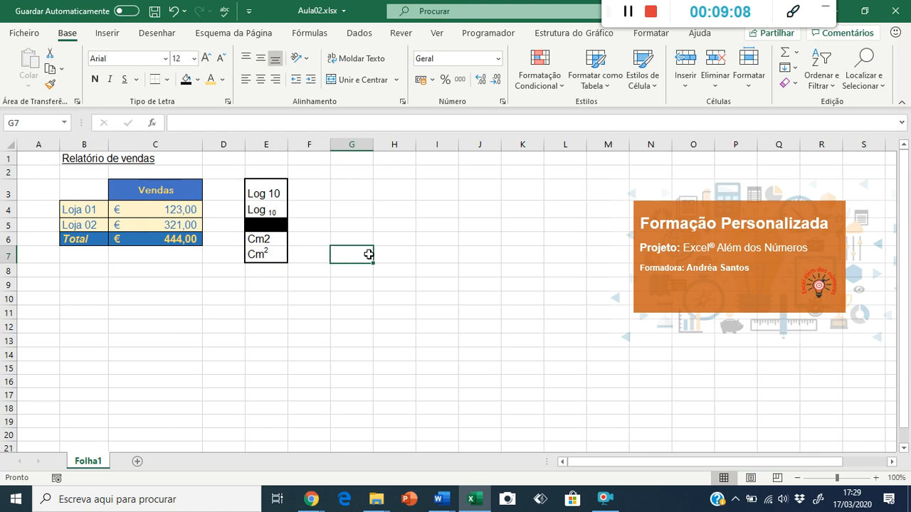